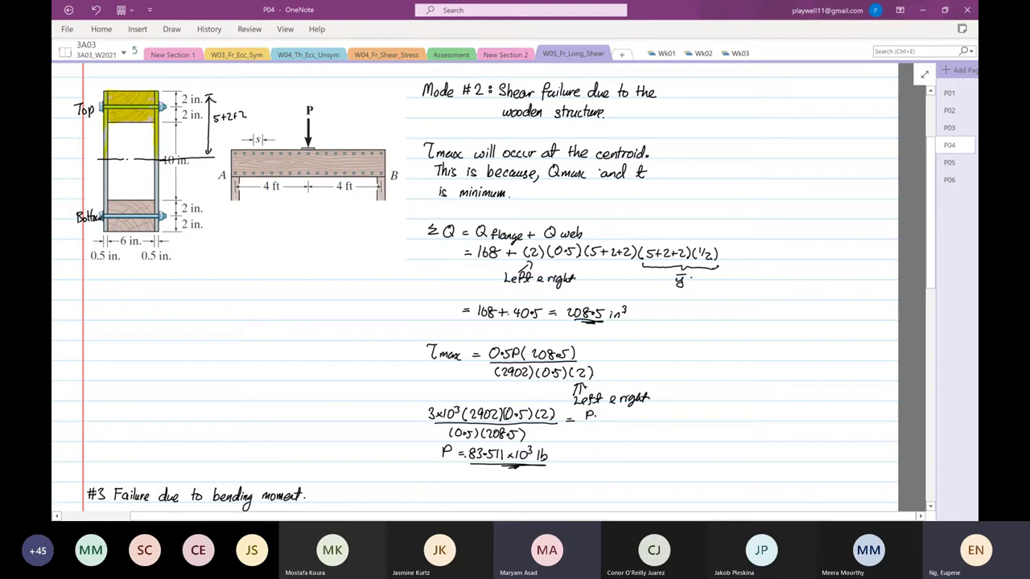
Handwrite the heading 'Example #2' below the last result and underline it
scroll(411, 299, down, 5)
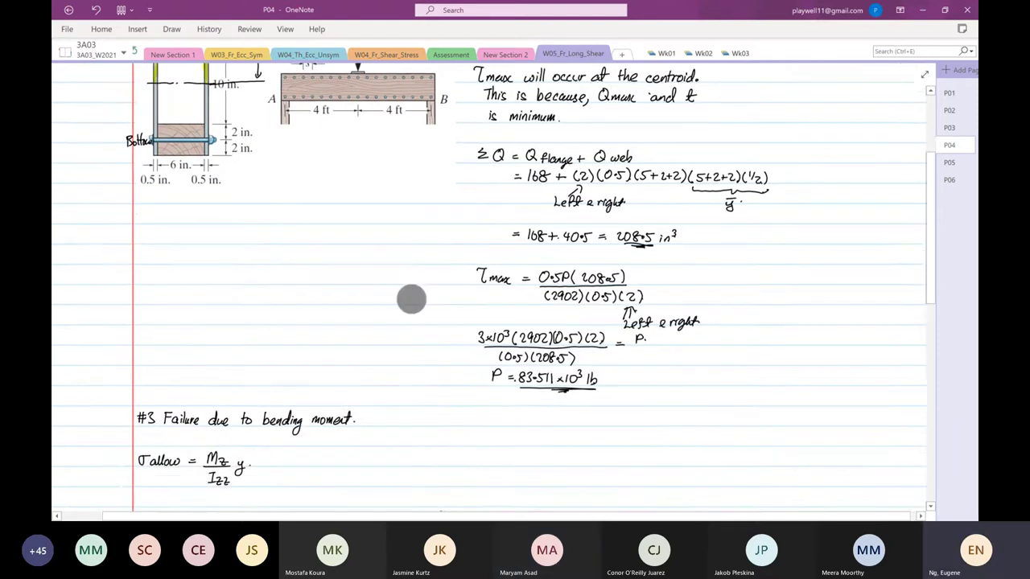
scroll(411, 292, down, 3)
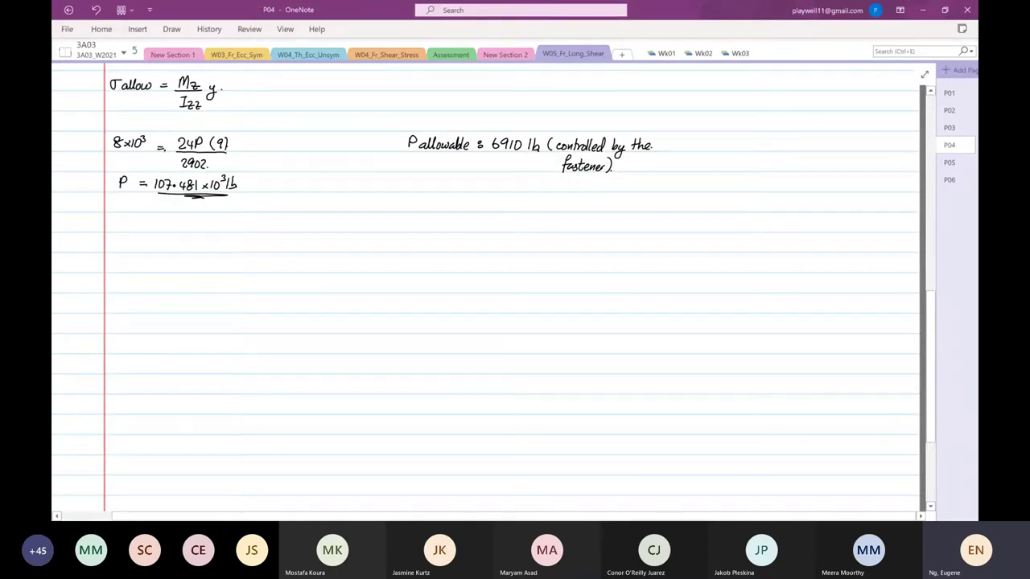
scroll(319, 408, up, 3)
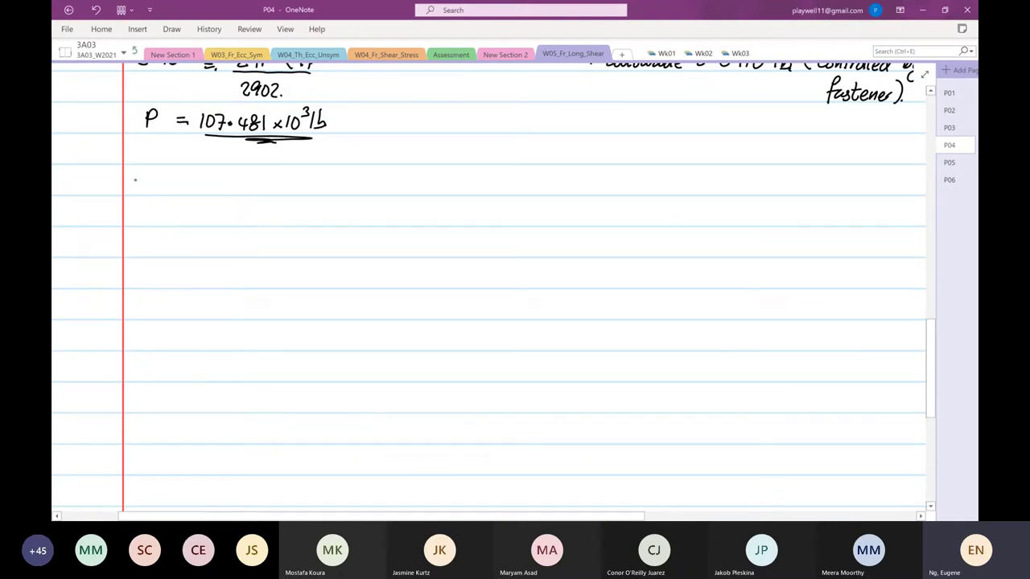
mouse_move(136, 178)
mouse_down()
mouse_move(179, 185)
mouse_move(189, 197)
mouse_move(200, 180)
mouse_move(236, 193)
mouse_up()
drag(227, 182, 242, 188)
drag(246, 180, 259, 191)
drag(145, 197, 235, 200)
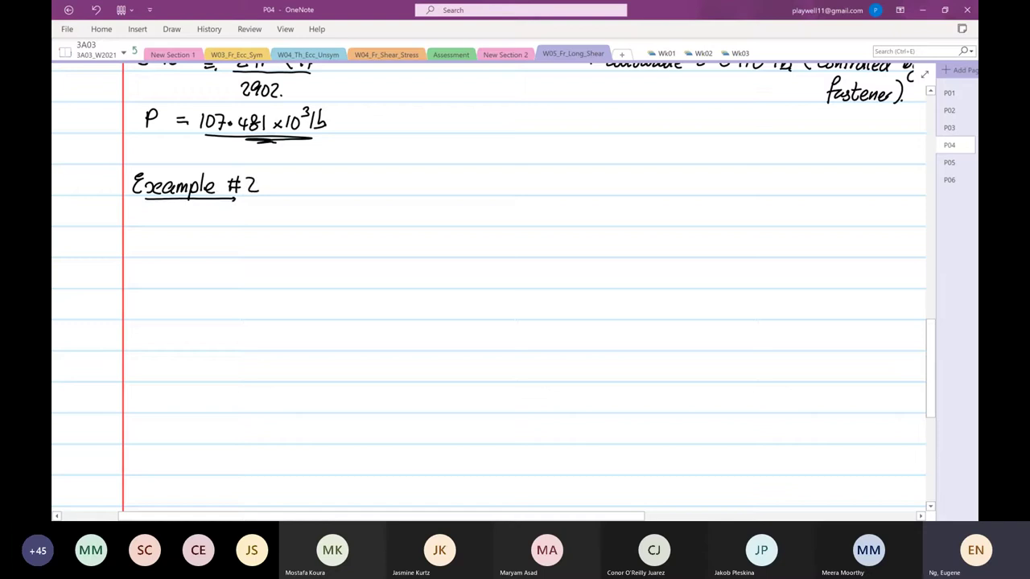
Copy problem 7-48's text from page P06 and paste it just below Example #2 on P04
click(950, 180)
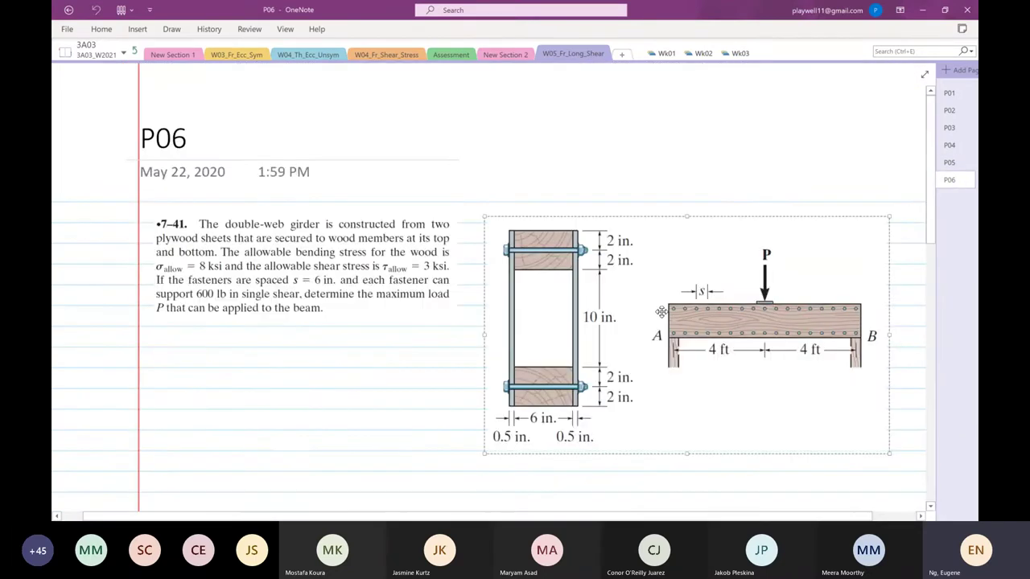
scroll(400, 297, down, 5)
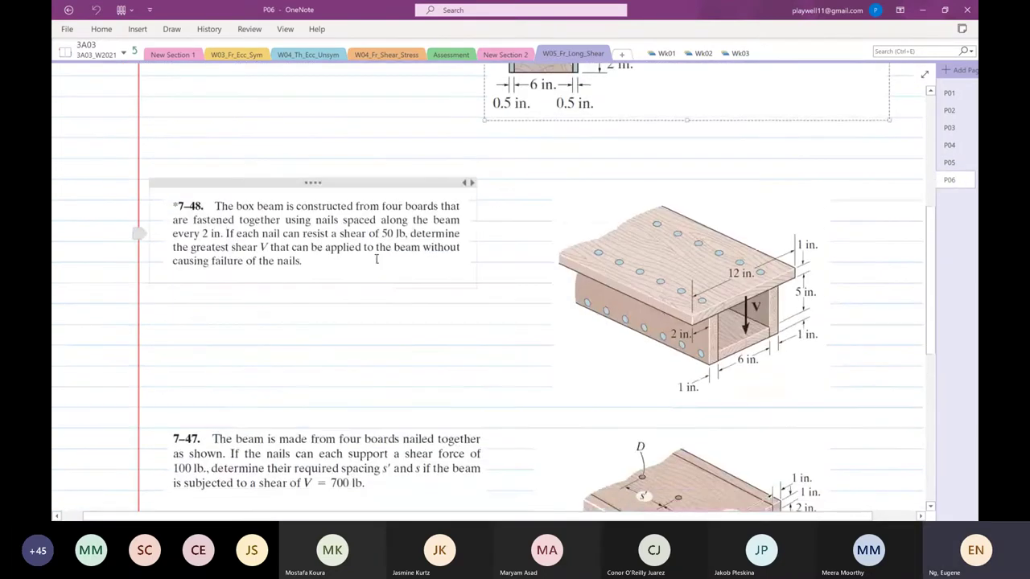
right_click(390, 187)
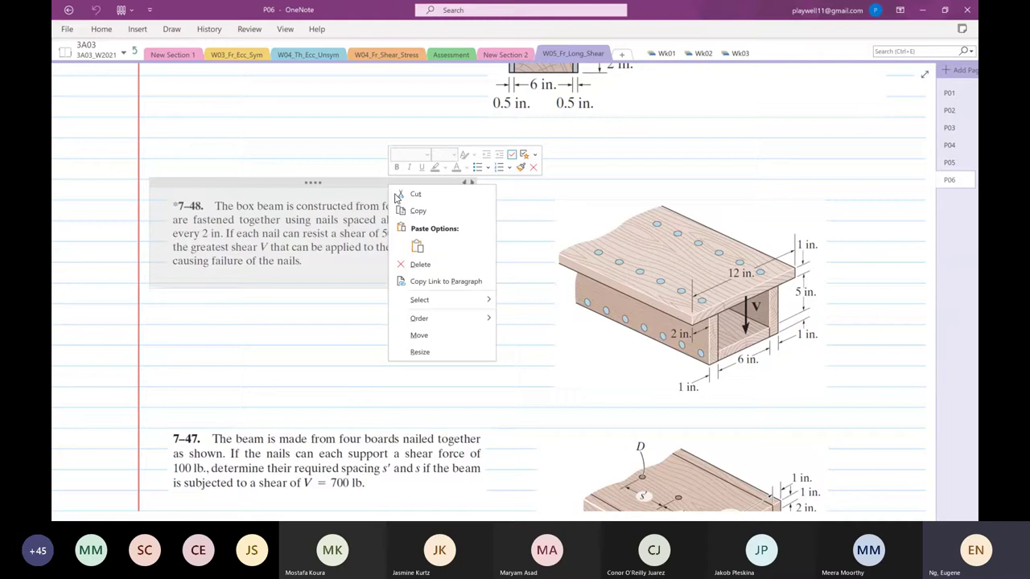
click(417, 211)
click(949, 144)
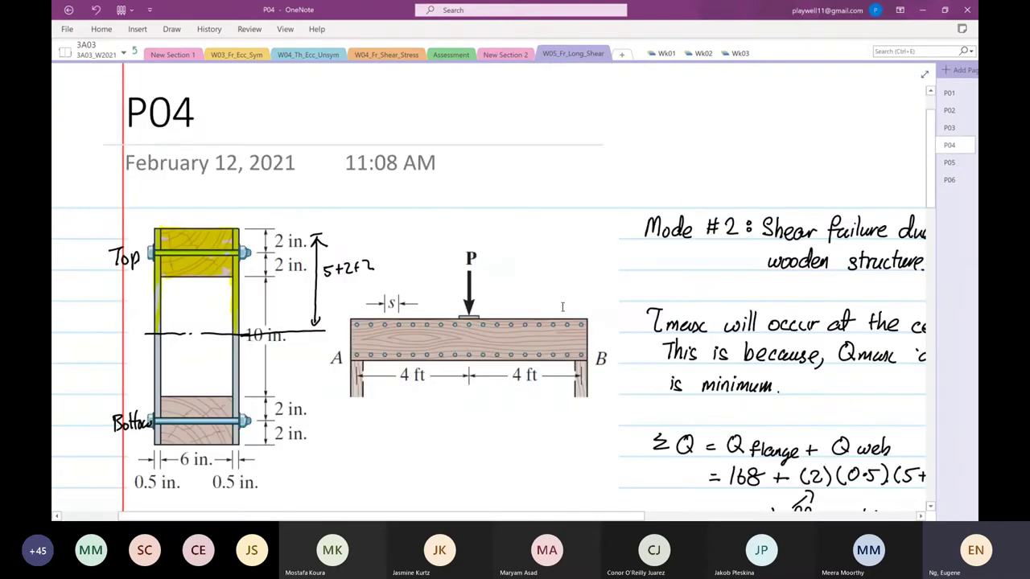
scroll(703, 330, down, 20)
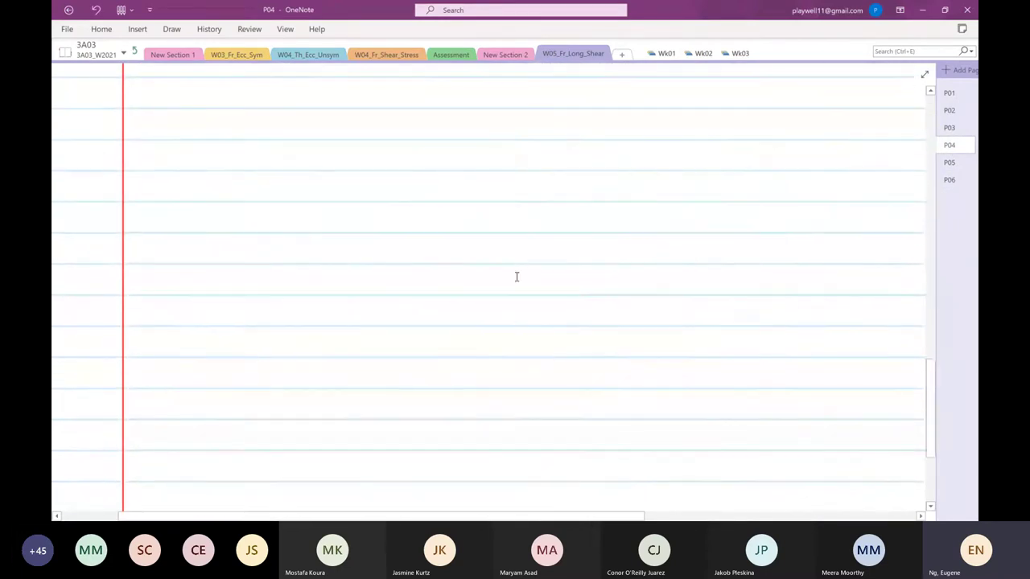
scroll(483, 270, up, 10)
right_click(259, 277)
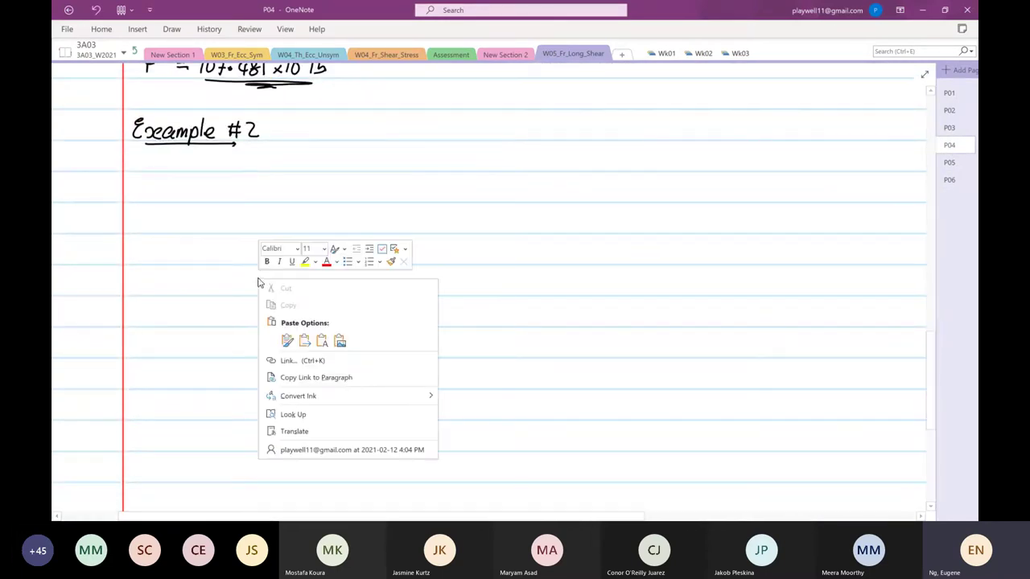
click(295, 338)
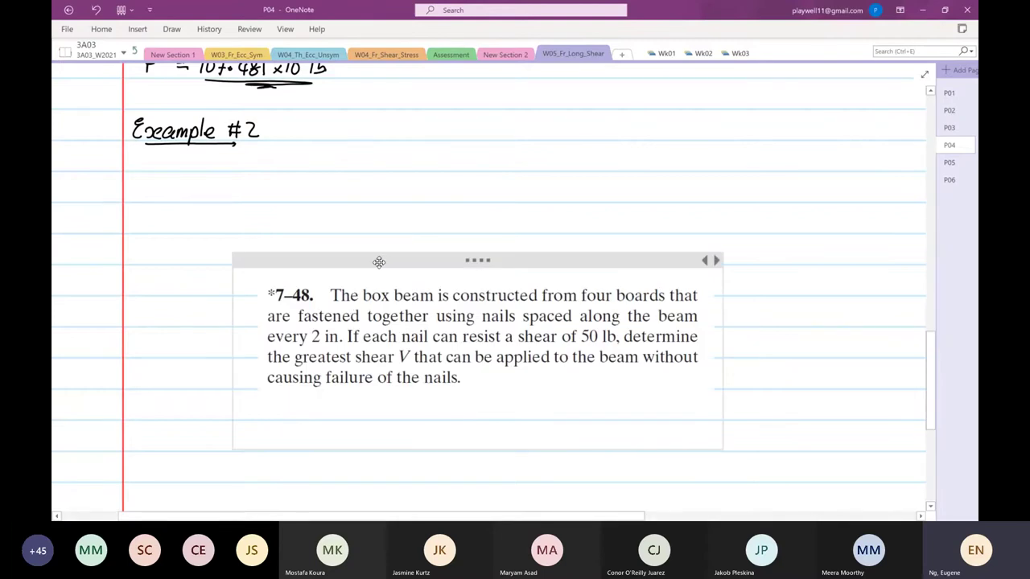
drag(379, 261, 260, 169)
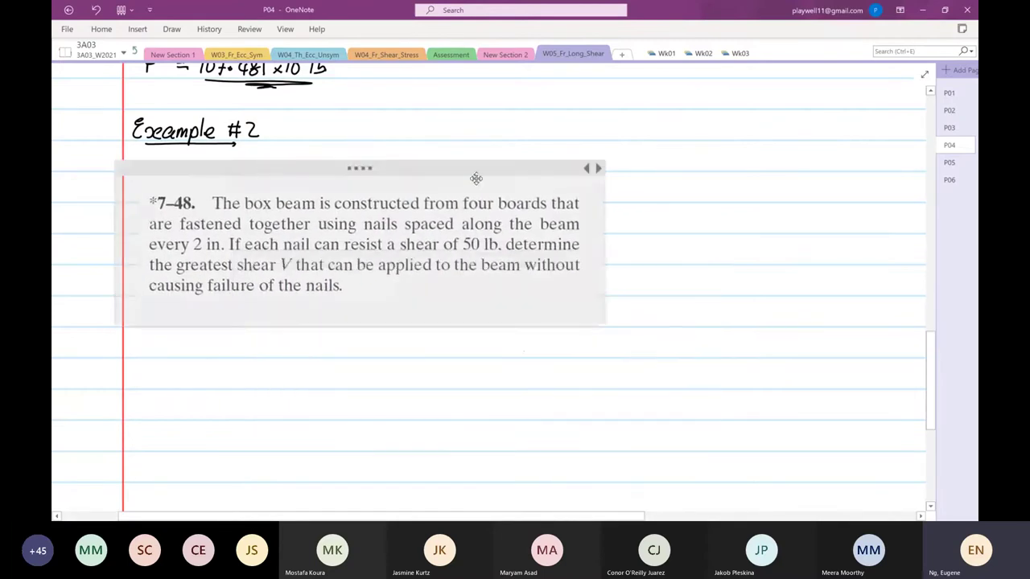
Copy the box-beam figure from P06 and place it beside the problem text on P04
click(949, 180)
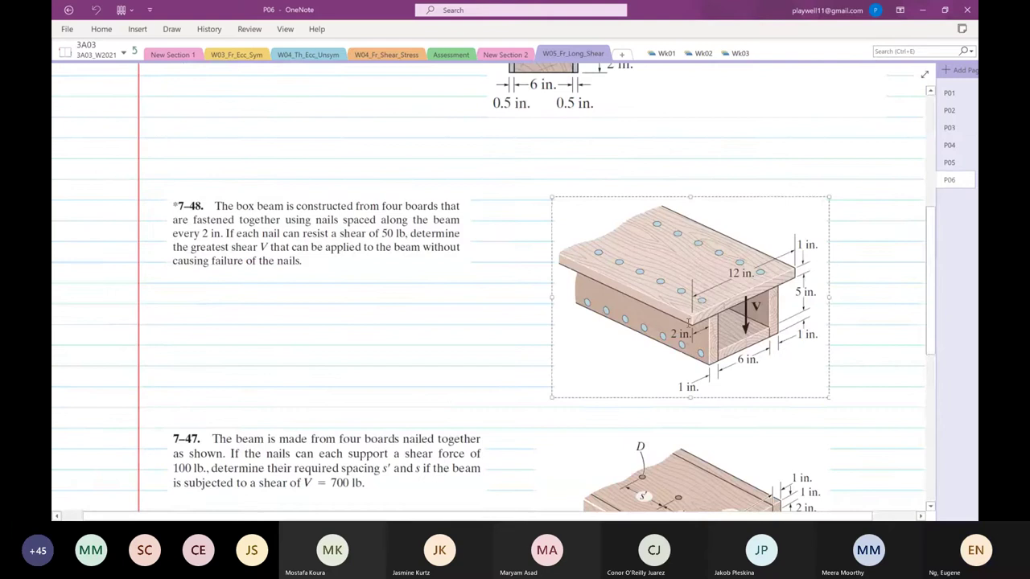
right_click(689, 321)
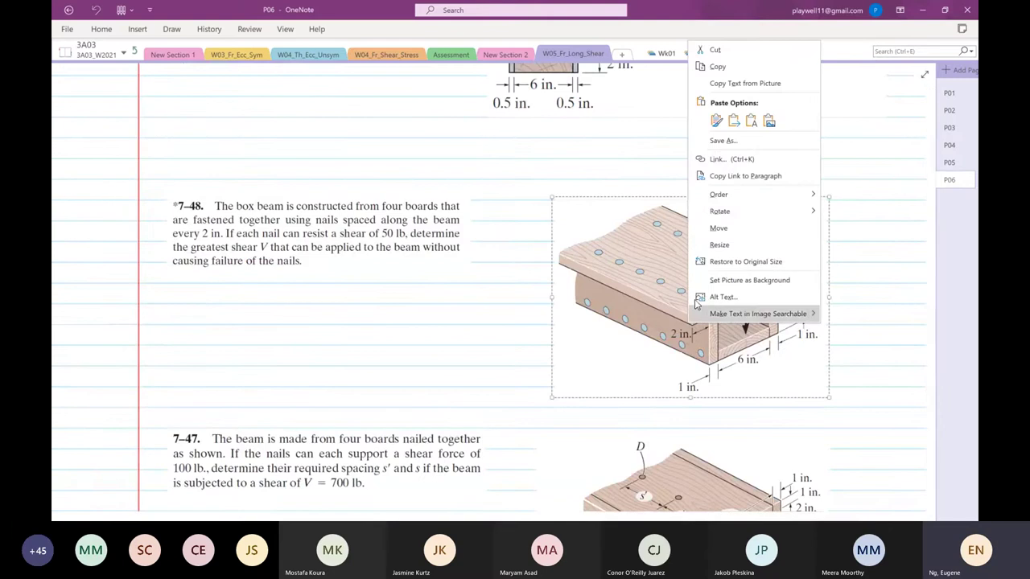
click(720, 71)
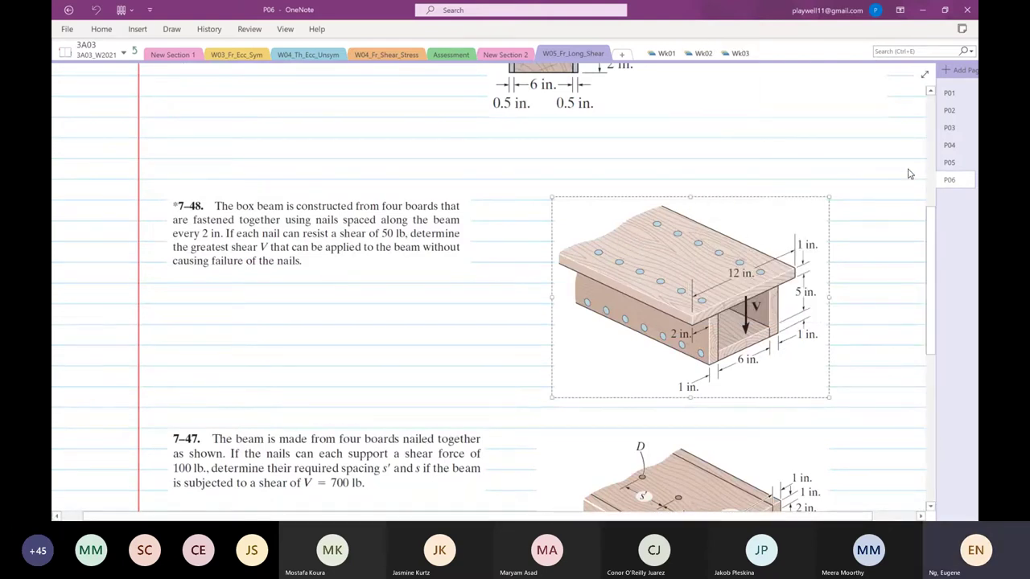
click(949, 145)
scroll(581, 394, up, 2)
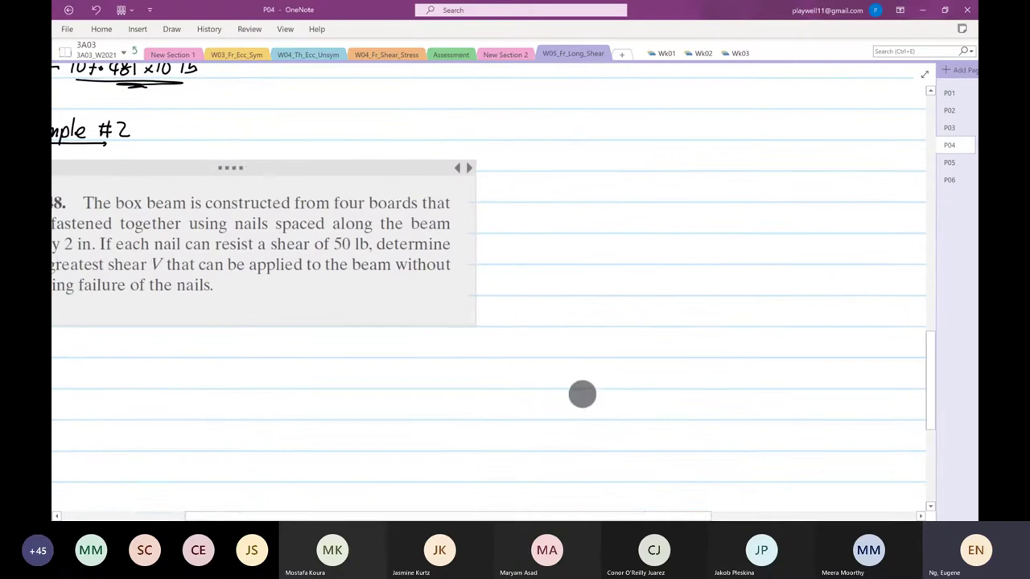
right_click(510, 233)
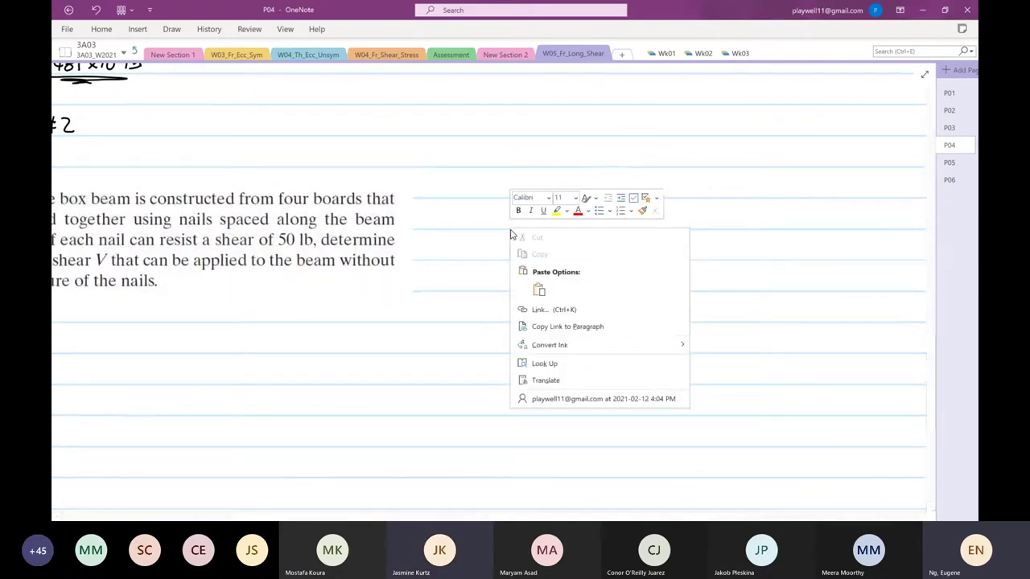
click(539, 290)
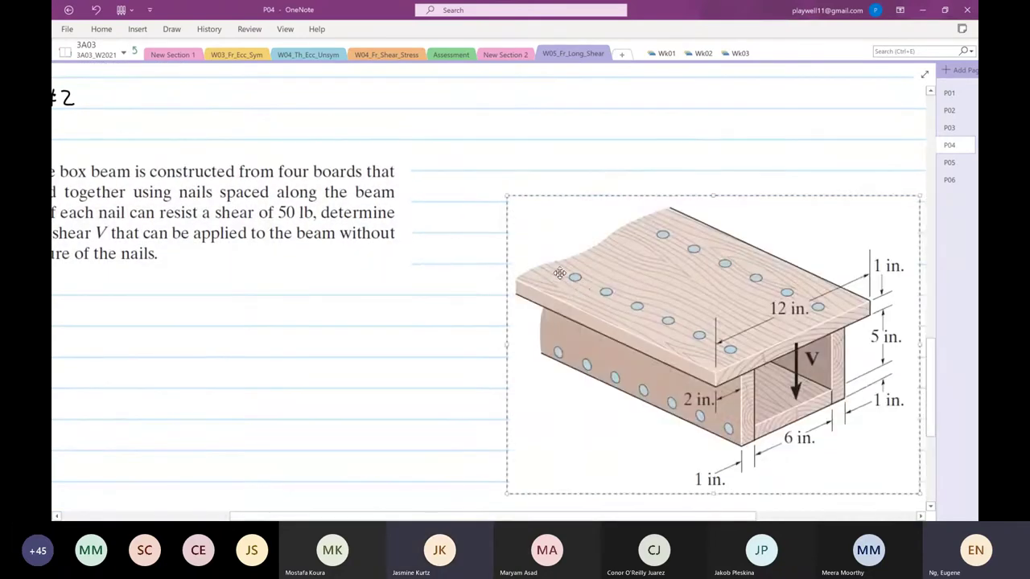
drag(559, 274, 500, 242)
scroll(322, 411, left, 2)
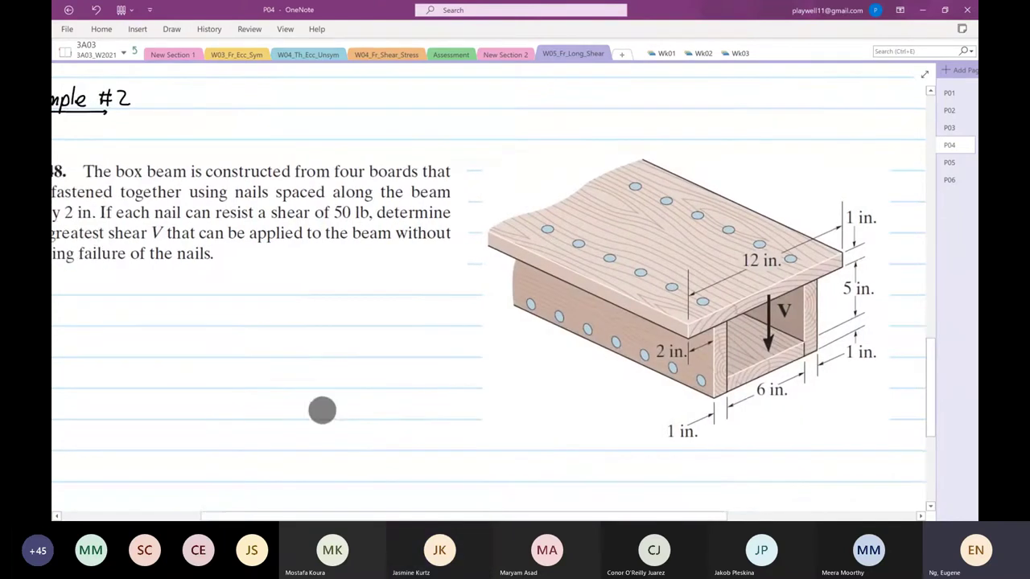
scroll(322, 410, down, 3)
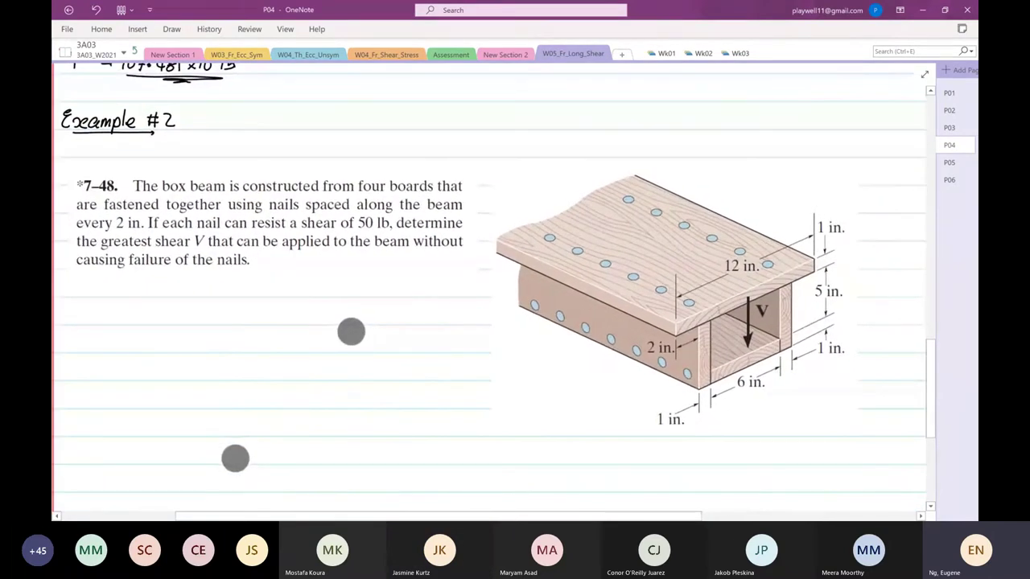
Underline 'box beam' and handwrite s = 2 in and F resistance per nail = 50lb beneath the problem
scroll(350, 332, left, 1)
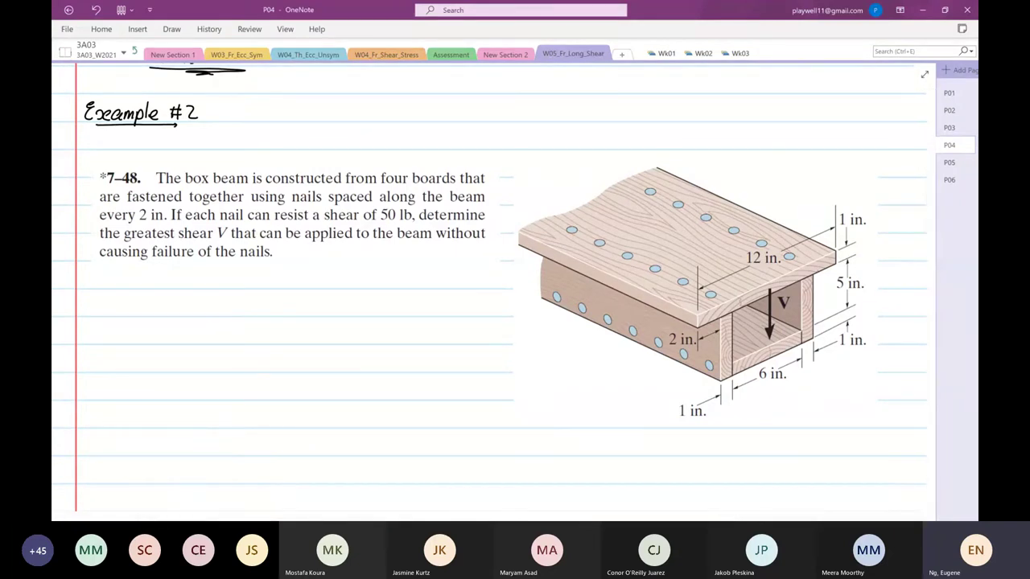
drag(186, 186, 248, 187)
mouse_move(96, 302)
mouse_down()
mouse_move(89, 313)
mouse_move(107, 304)
mouse_up()
drag(100, 310, 143, 314)
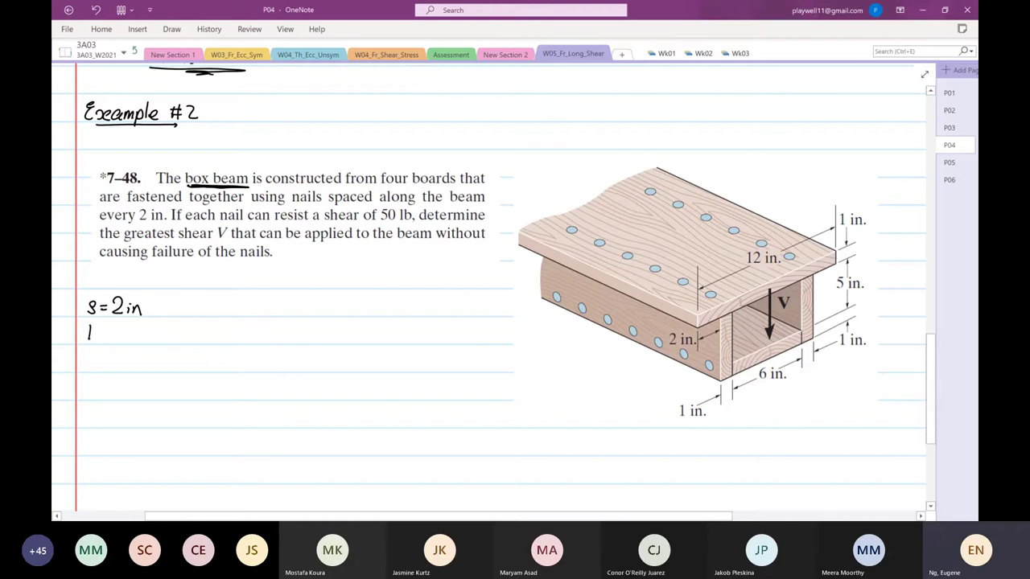
mouse_move(91, 324)
mouse_down()
mouse_move(133, 338)
mouse_move(254, 336)
mouse_move(266, 323)
mouse_move(342, 339)
mouse_up()
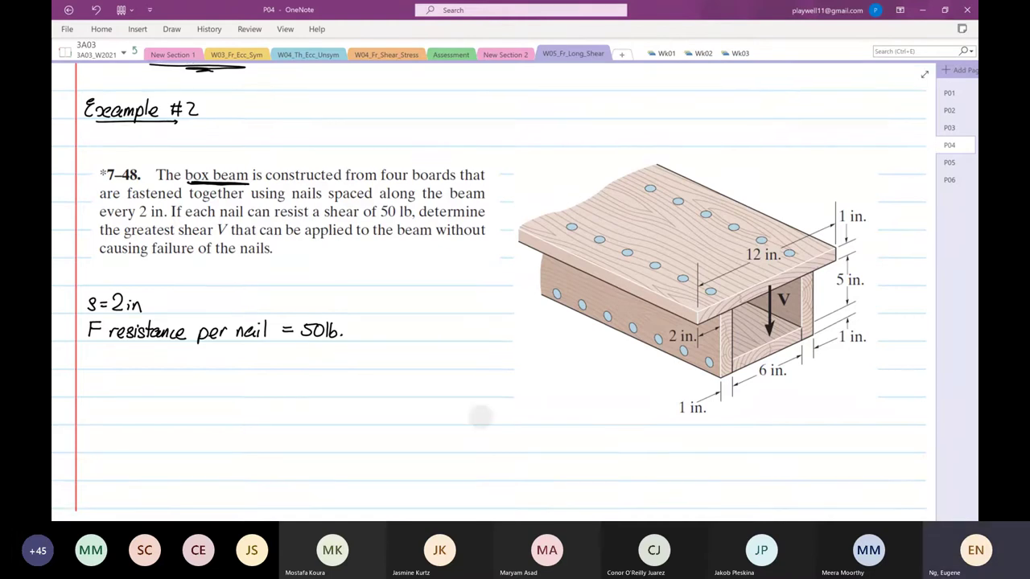
Draw a long thin rectangle for the top flange and paste a copy below as the bottom flange
scroll(478, 416, down, 3)
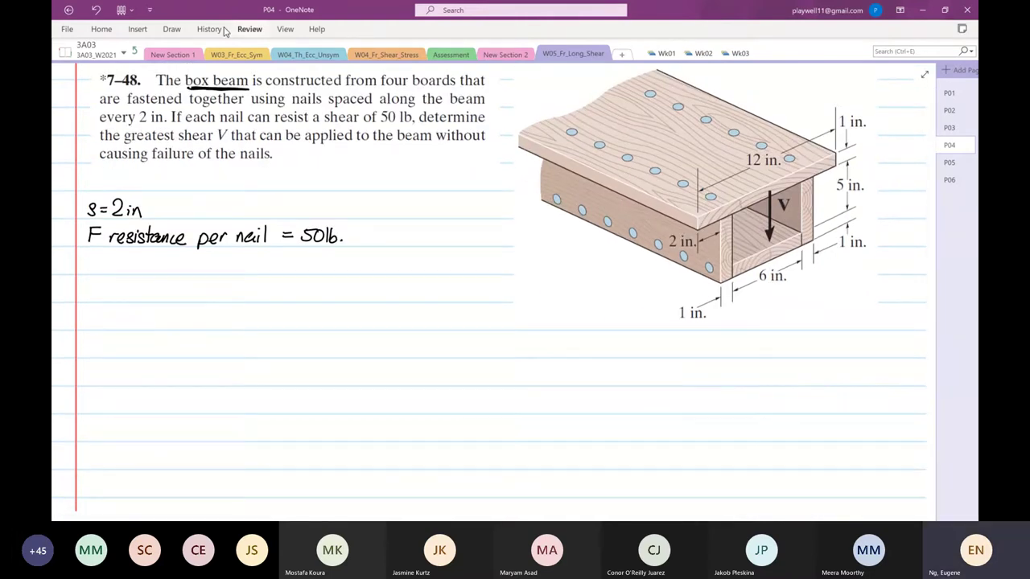
click(172, 30)
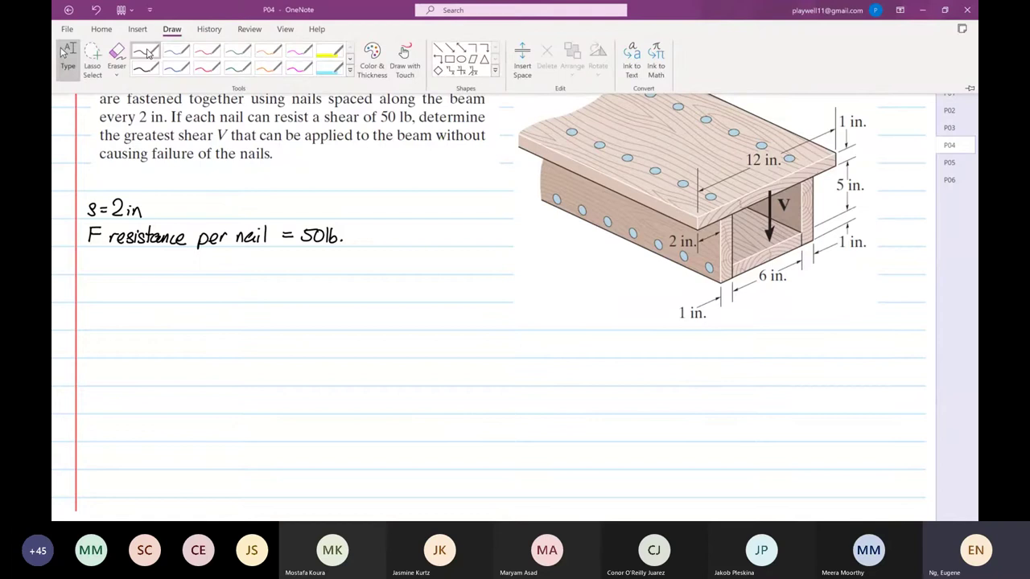
click(147, 54)
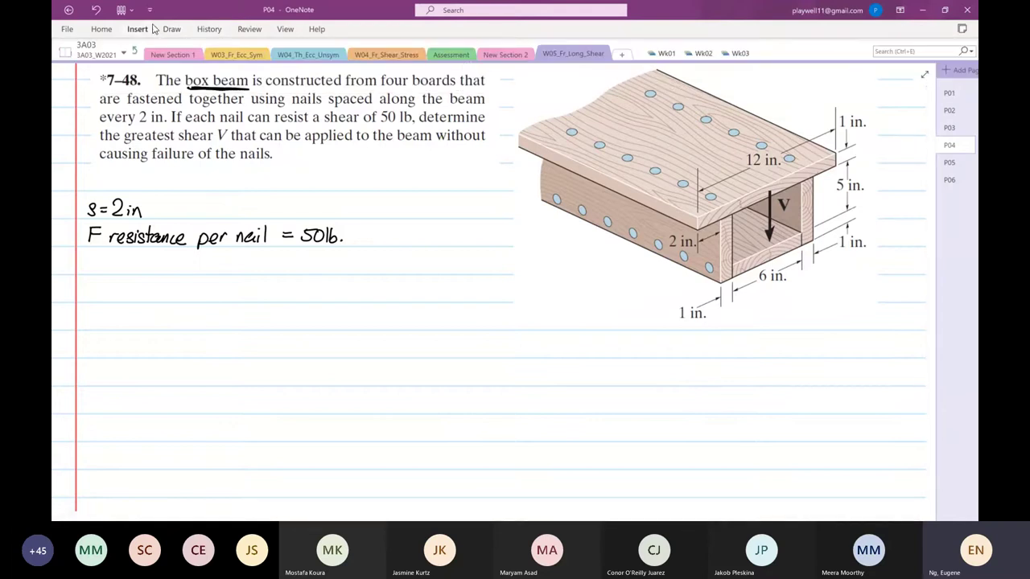
click(167, 31)
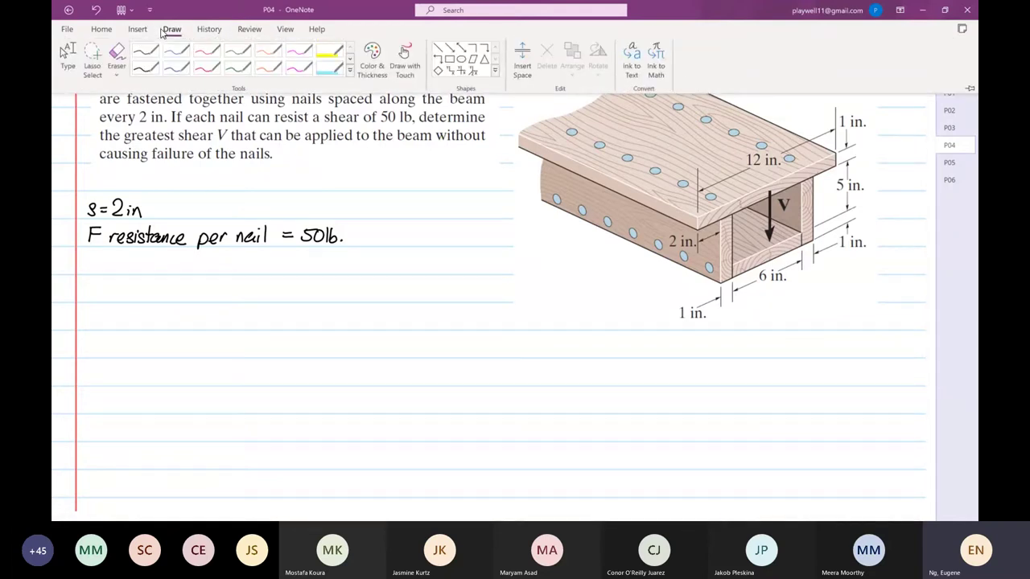
click(458, 65)
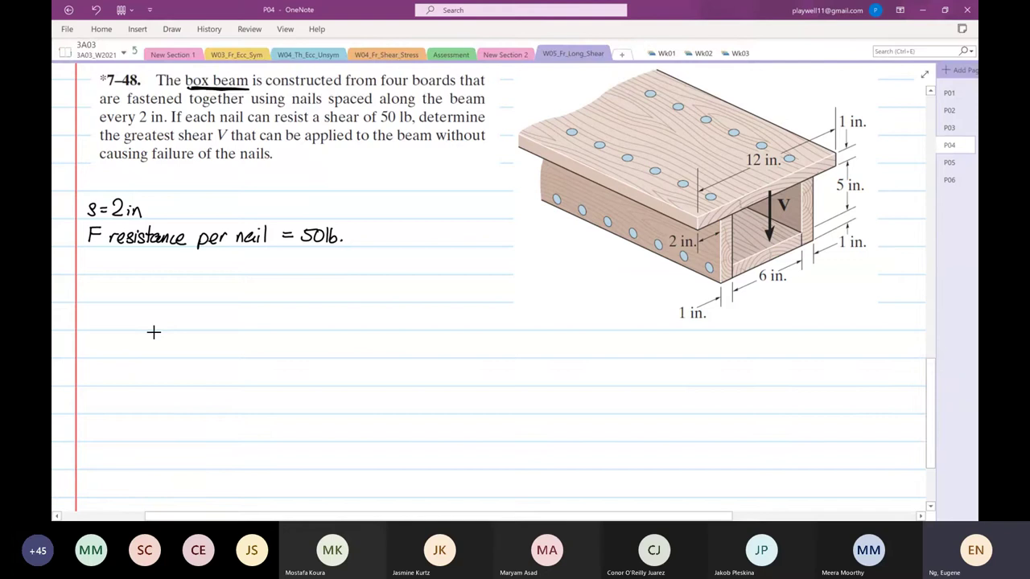
drag(154, 333, 432, 359)
right_click(389, 362)
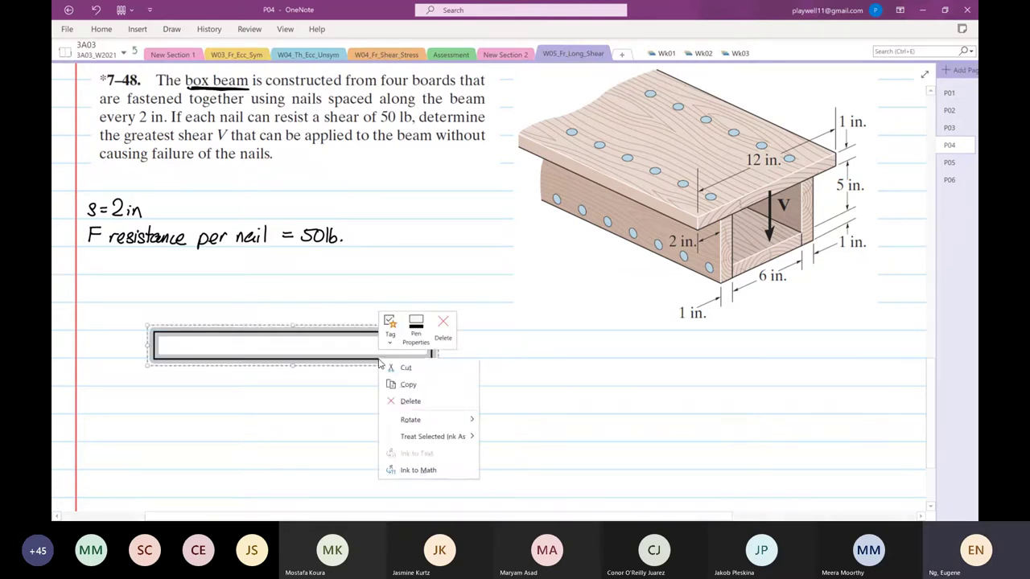
key(Escape)
click(322, 392)
scroll(322, 386, down, 3)
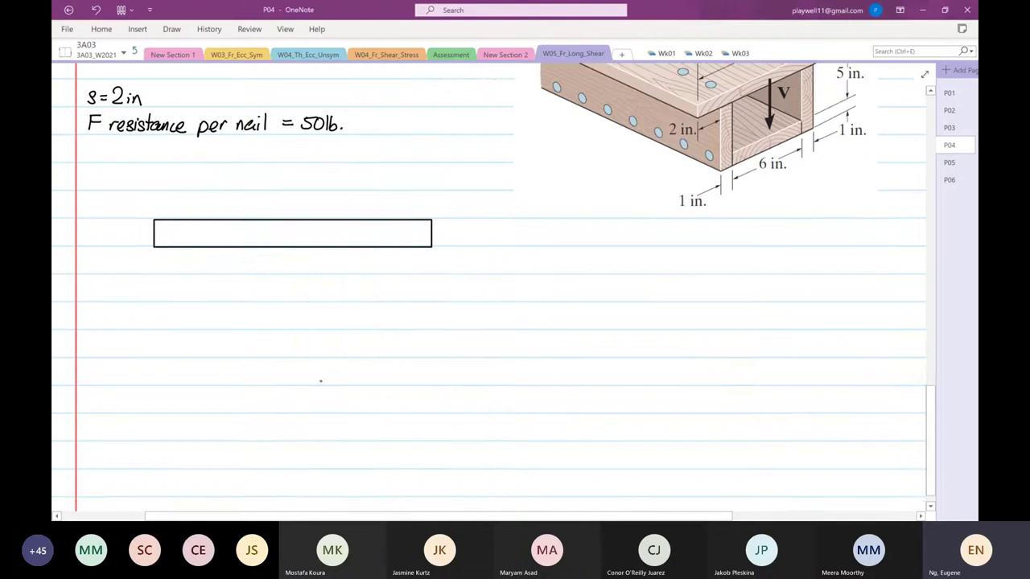
right_click(301, 324)
click(323, 383)
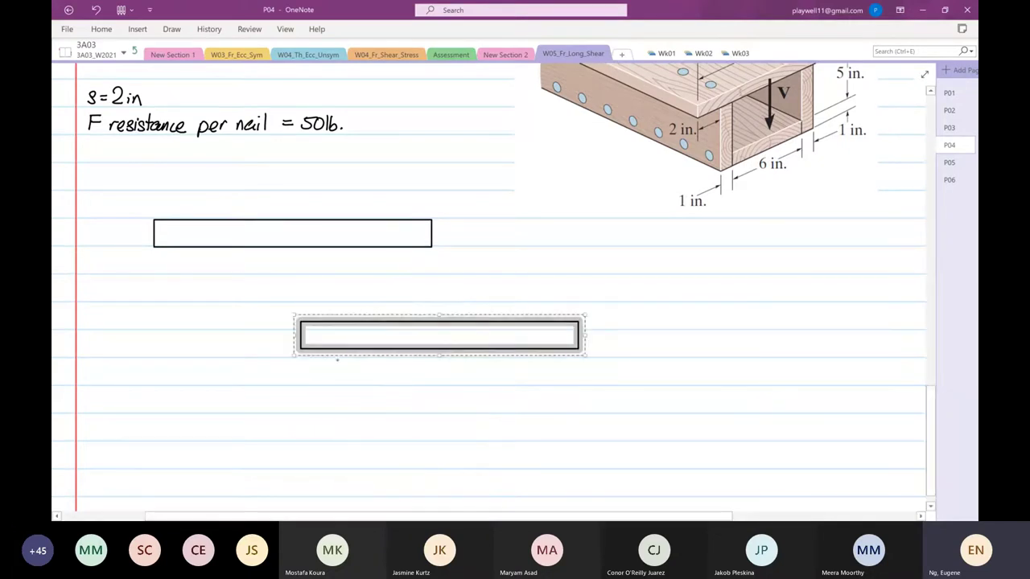
mouse_move(353, 350)
mouse_down()
mouse_move(250, 349)
mouse_move(228, 361)
mouse_move(205, 346)
mouse_move(256, 344)
mouse_move(253, 361)
mouse_move(217, 345)
mouse_move(255, 356)
mouse_up()
click(416, 327)
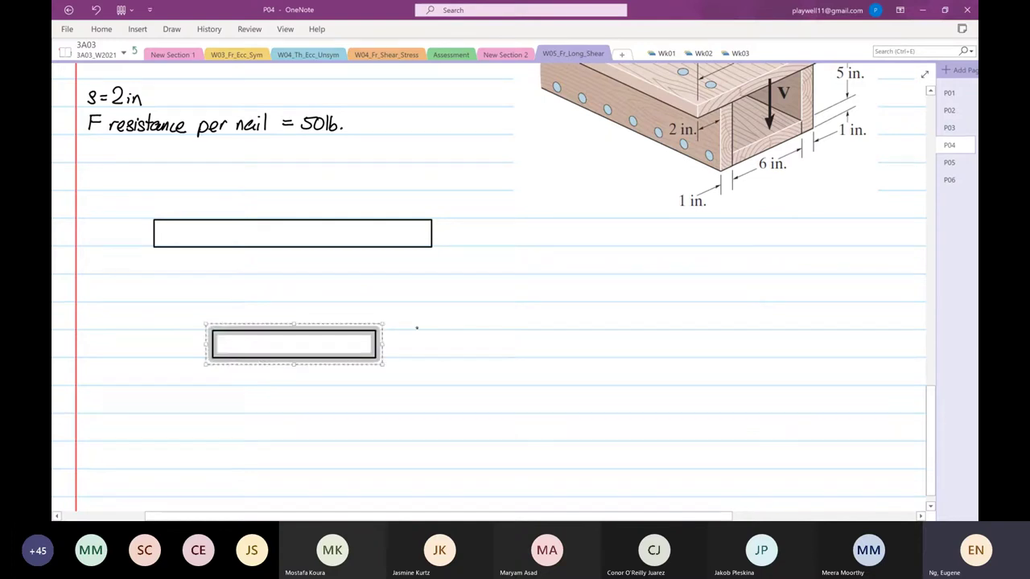
Draw a tall thin web rectangle and move it under the top flange's left end
click(172, 29)
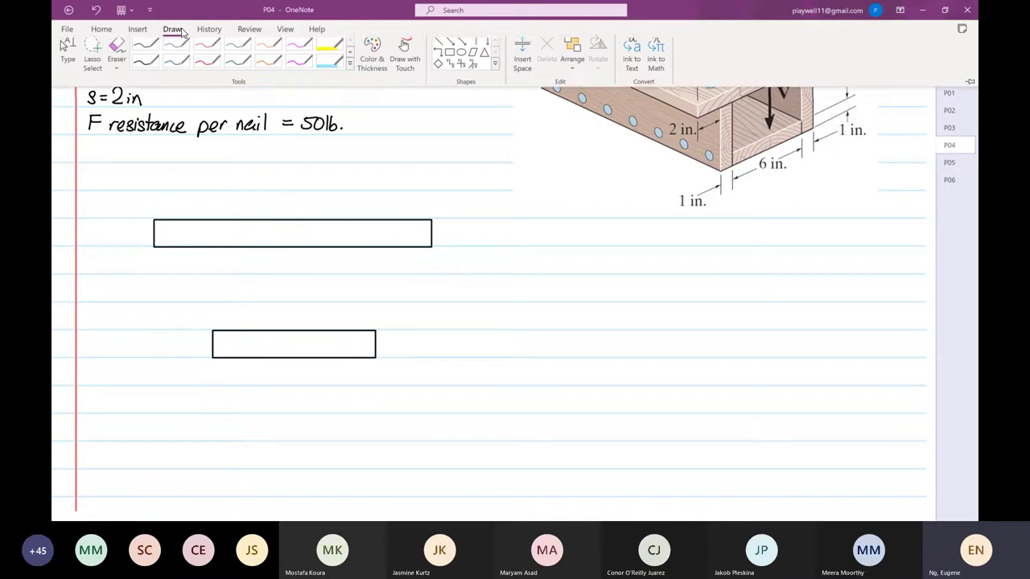
click(450, 59)
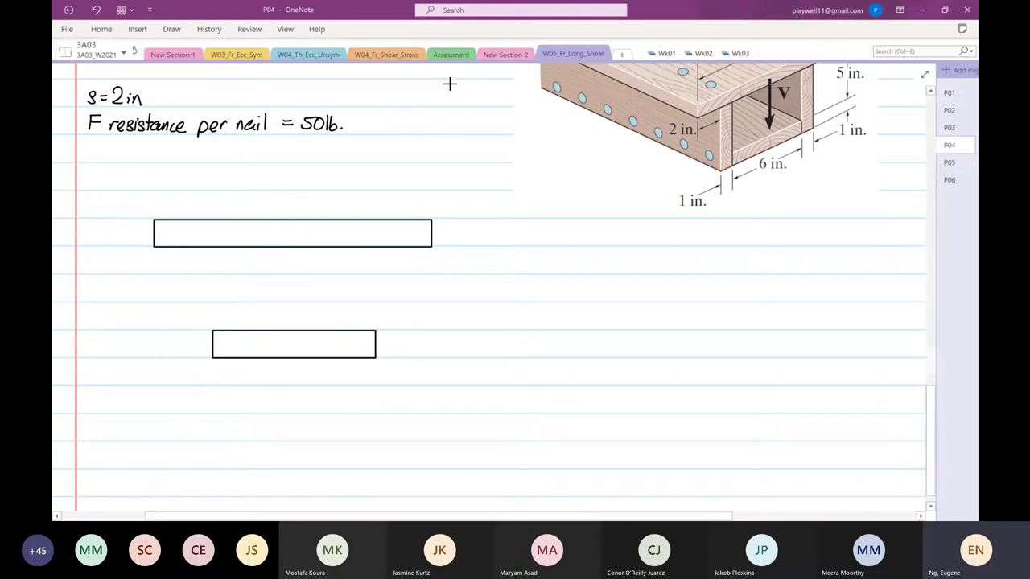
drag(439, 247, 466, 356)
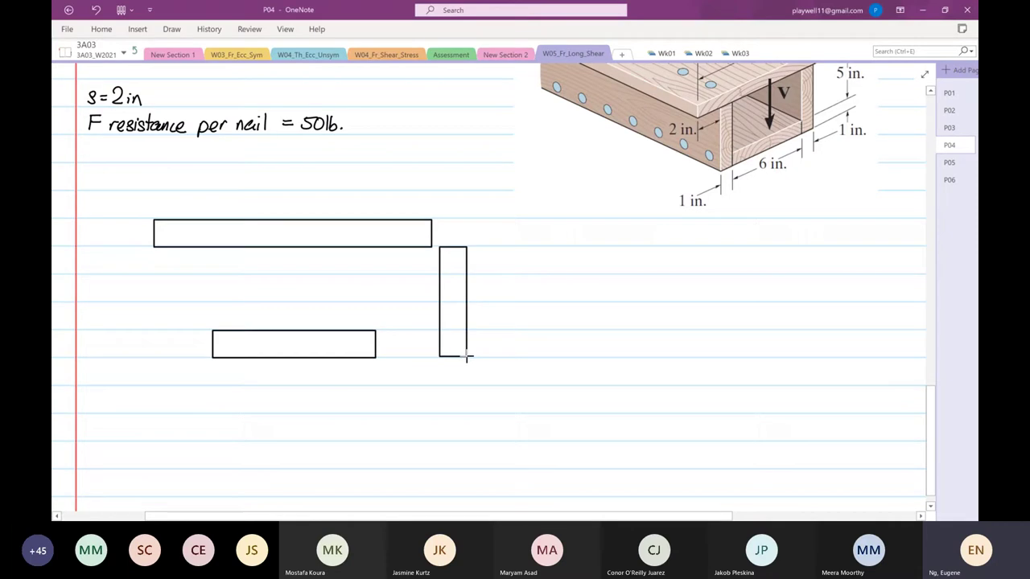
drag(466, 322, 215, 321)
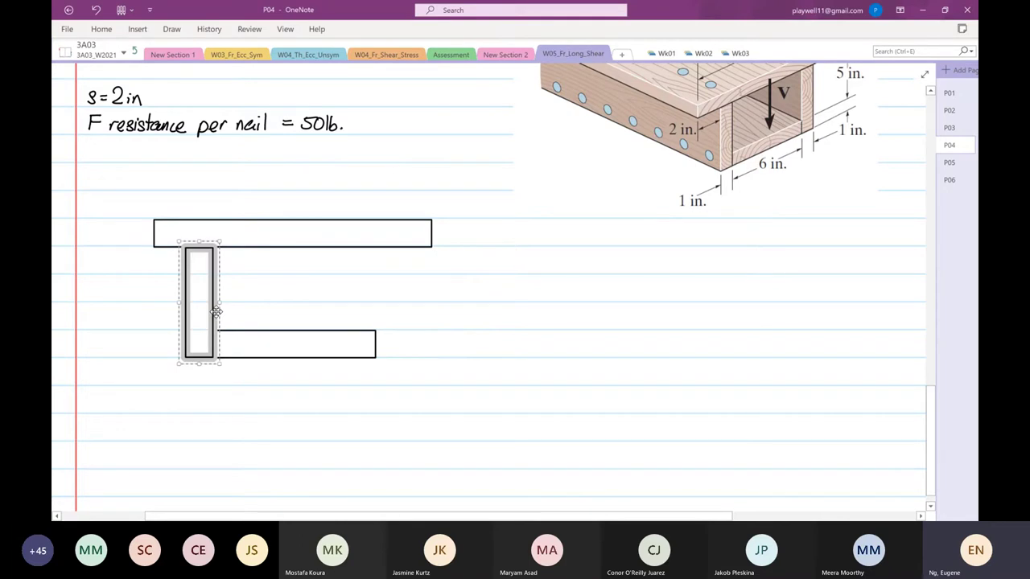
Copy the left web and place the copy at the section's right end
right_click(217, 312)
click(247, 339)
click(472, 289)
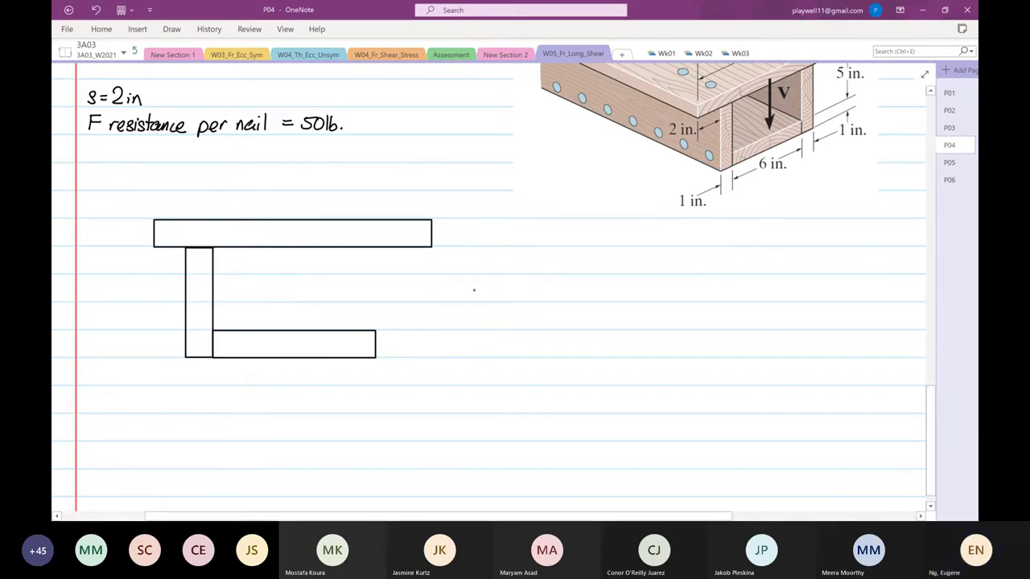
right_click(478, 296)
click(503, 351)
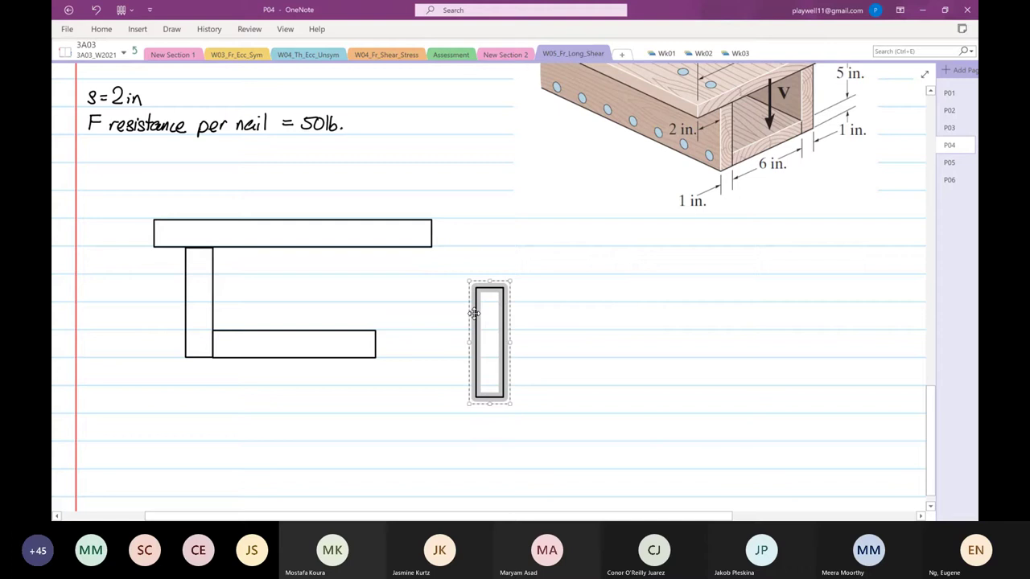
drag(473, 316, 374, 276)
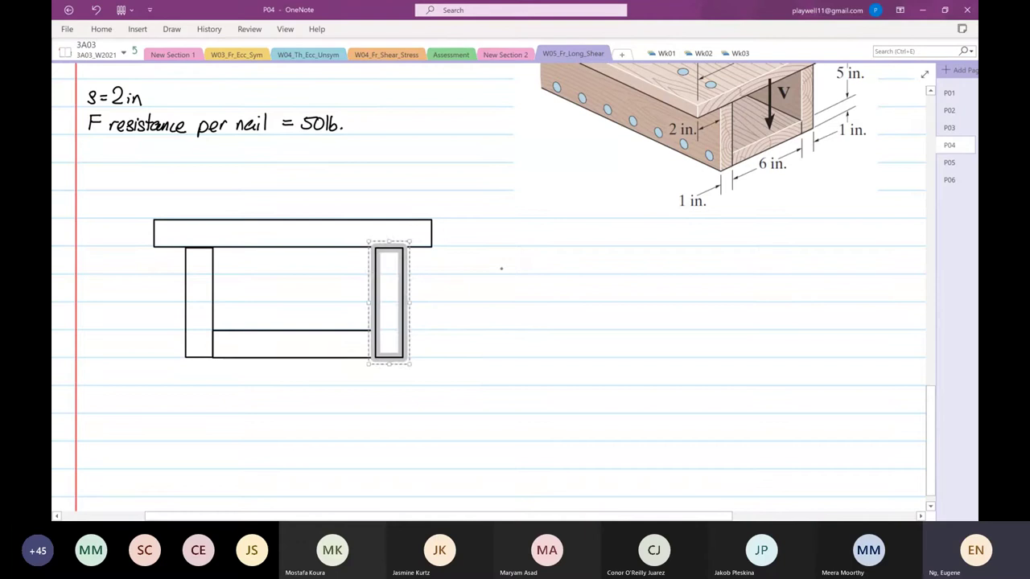
click(513, 269)
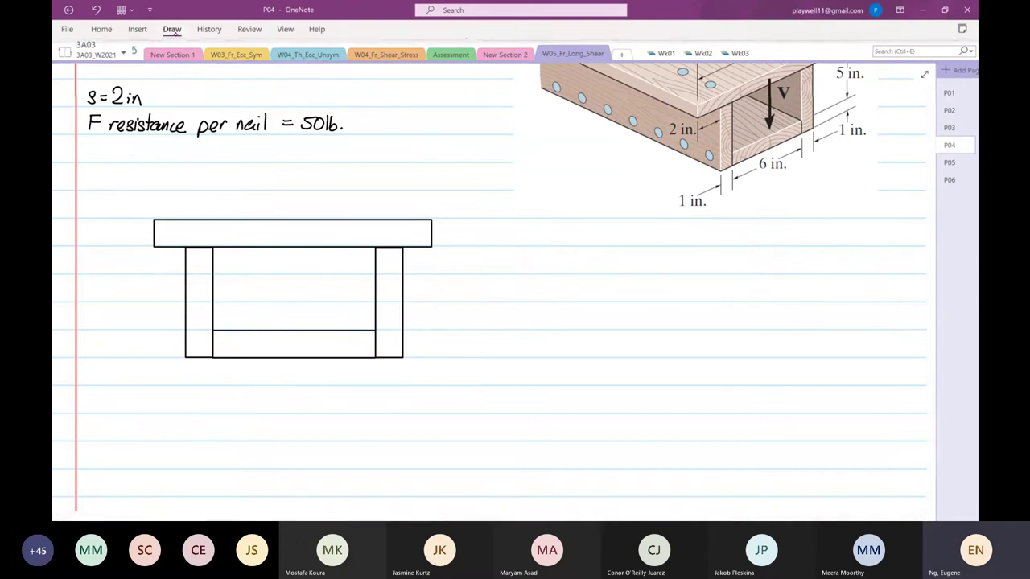
click(172, 29)
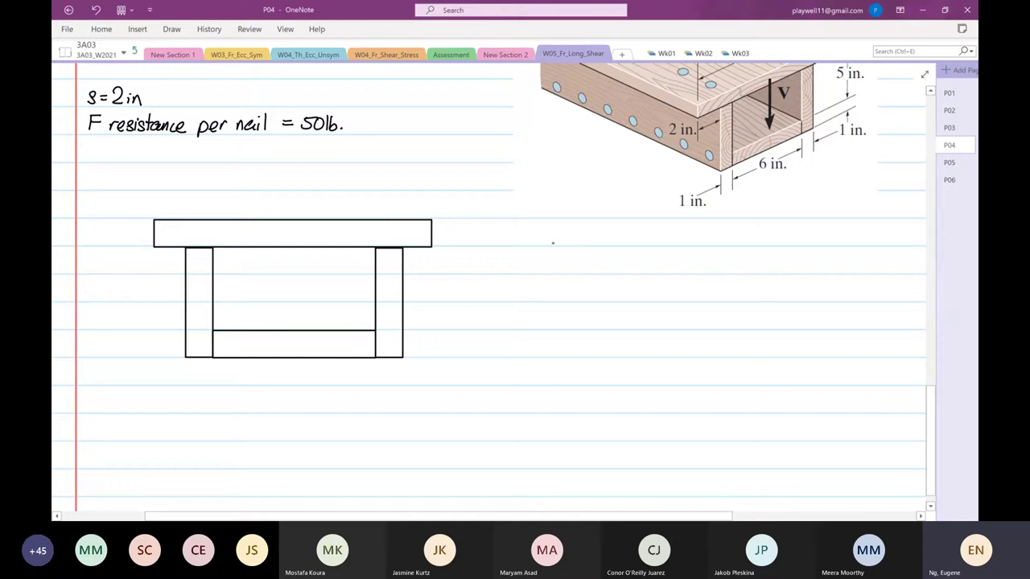
Handwrite ȳ = 3.1 in. beside the box-beam section
mouse_move(549, 226)
mouse_down()
mouse_move(554, 245)
mouse_move(561, 222)
mouse_move(582, 232)
mouse_up()
drag(573, 236, 606, 242)
drag(614, 235, 628, 241)
click(633, 239)
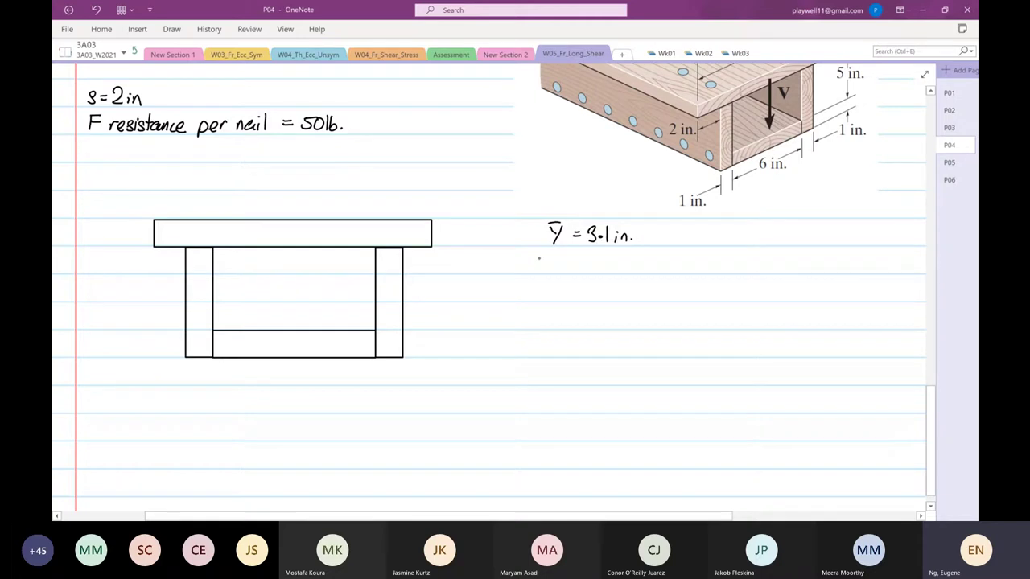
Write Izz = 197.7 in. below it and draw a downward shear arrow V above the section
drag(542, 254, 552, 270)
mouse_move(550, 263)
mouse_down()
mouse_move(560, 272)
mouse_move(584, 263)
mouse_up()
drag(575, 268, 585, 269)
drag(593, 256, 593, 271)
mouse_move(610, 257)
mouse_down()
mouse_move(609, 272)
mouse_move(661, 272)
mouse_up()
click(627, 269)
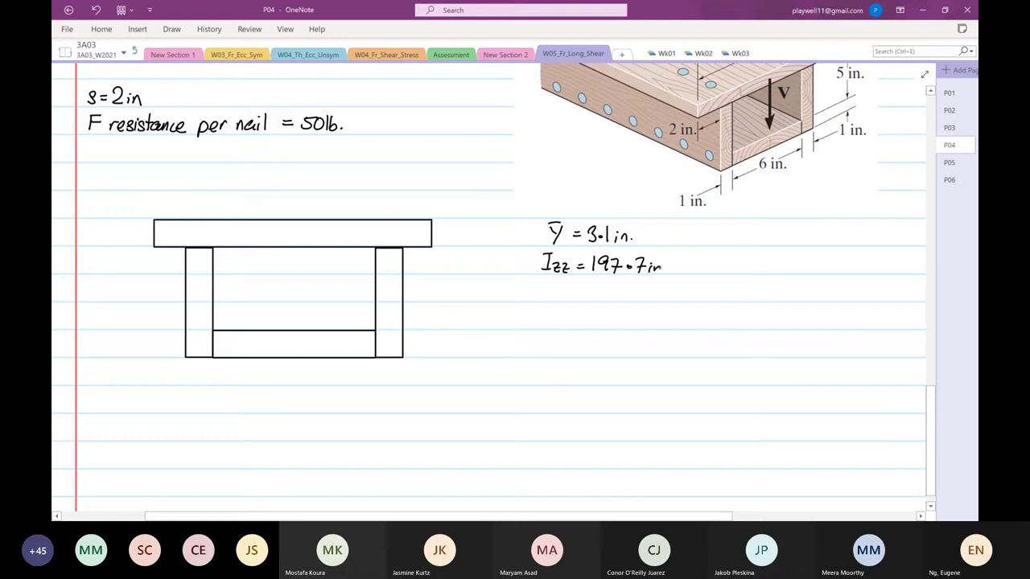
click(666, 272)
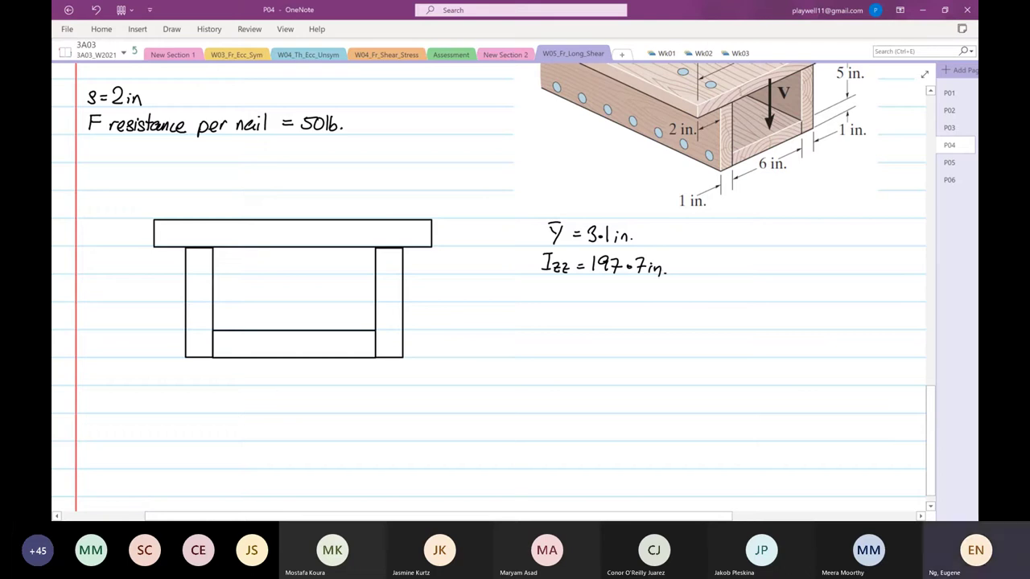
mouse_move(282, 175)
mouse_down()
mouse_move(281, 210)
mouse_move(304, 169)
mouse_up()
Draw magenta dash-dot nail lines through the two top joints and across the two bottom joints
click(171, 29)
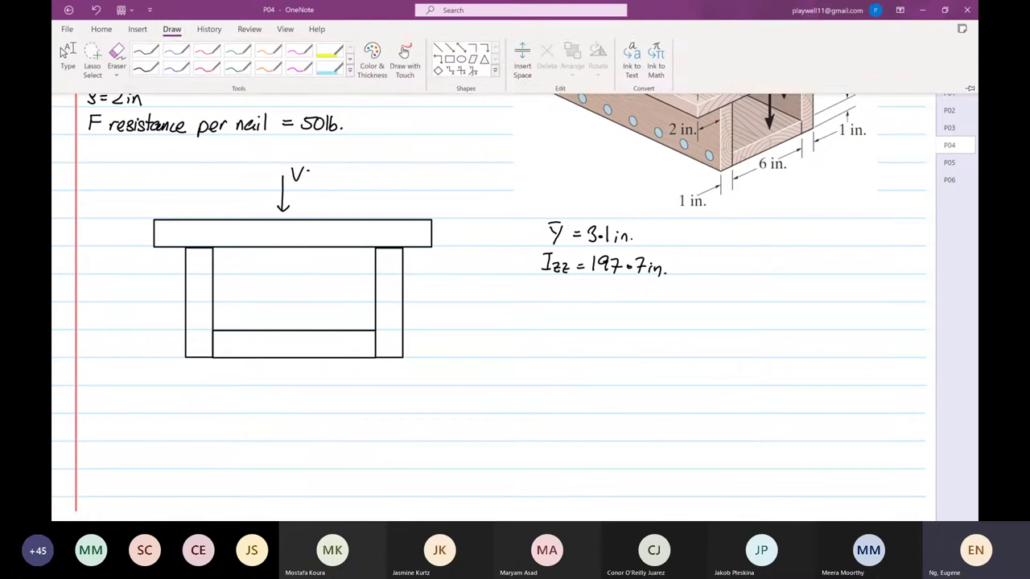
click(330, 50)
drag(199, 207, 199, 267)
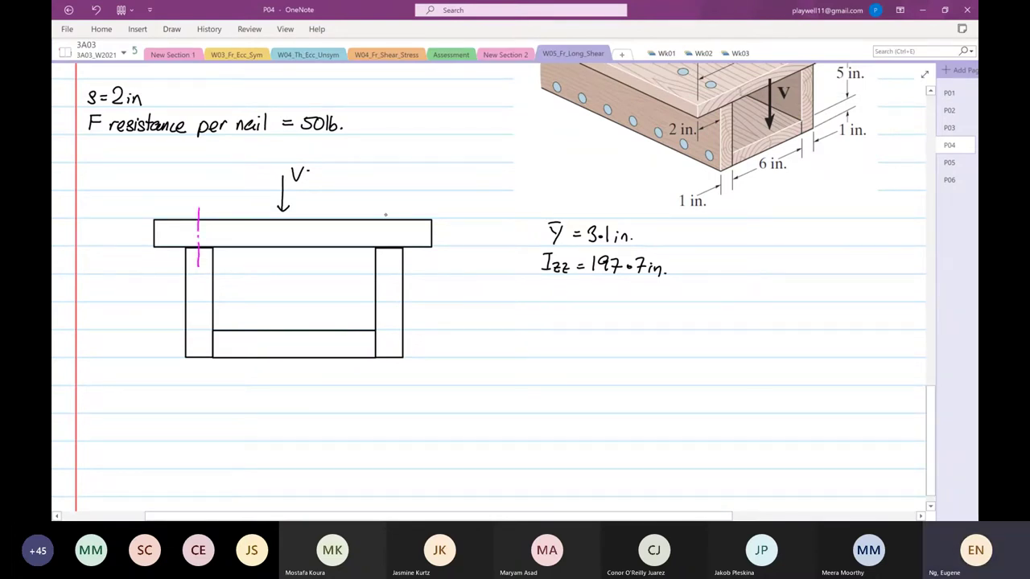
drag(388, 208, 391, 264)
drag(163, 344, 235, 344)
drag(361, 344, 421, 342)
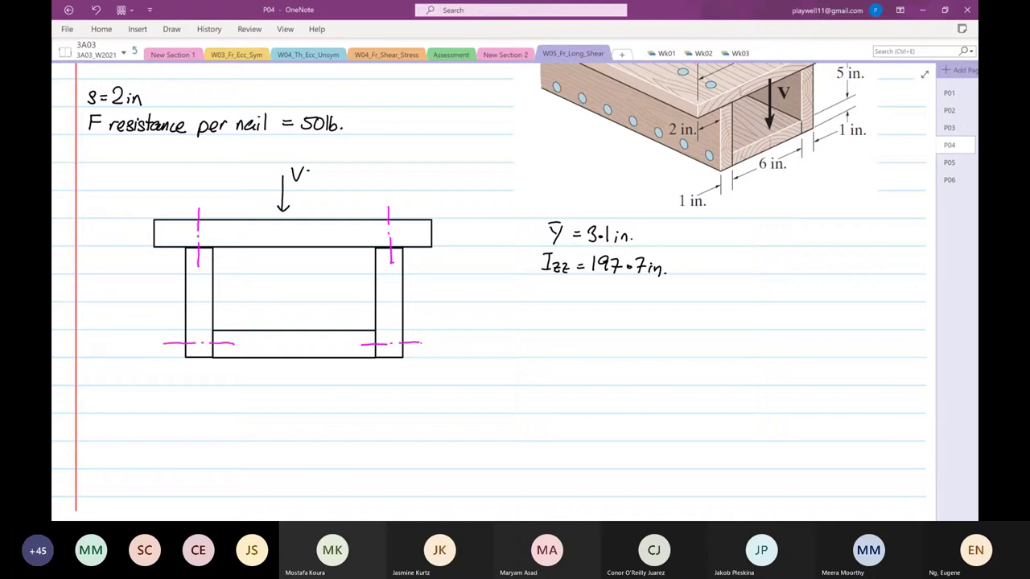
click(172, 29)
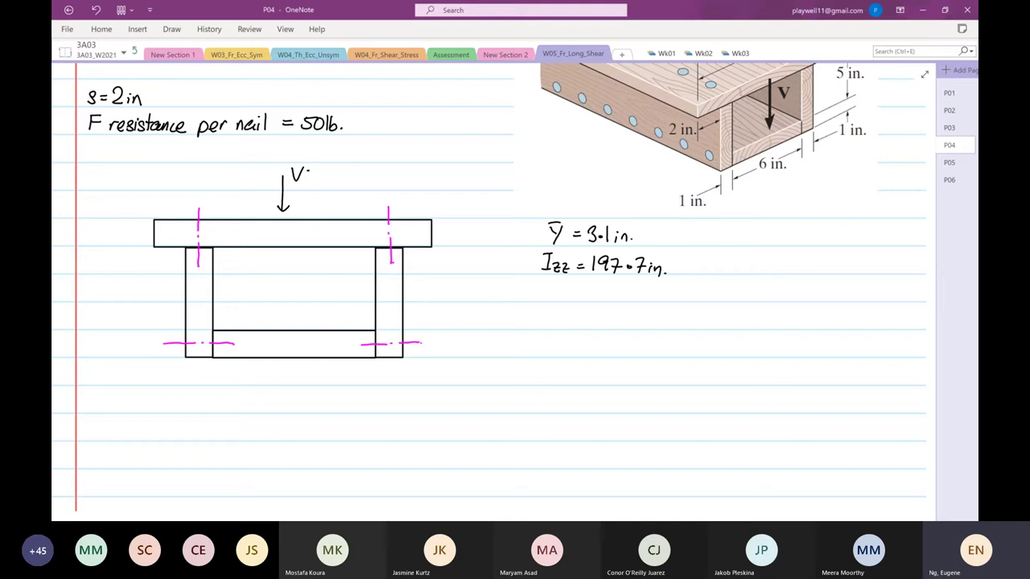
Handwrite q = F resistance per nail over Spacing beside the section
mouse_move(498, 322)
mouse_down()
mouse_move(499, 341)
mouse_move(520, 324)
mouse_up()
drag(511, 330, 541, 329)
drag(540, 313, 593, 332)
mouse_move(605, 312)
mouse_down()
mouse_move(604, 331)
mouse_move(609, 318)
mouse_up()
drag(614, 321, 657, 334)
drag(658, 322, 677, 326)
drag(674, 322, 712, 326)
drag(717, 320, 721, 328)
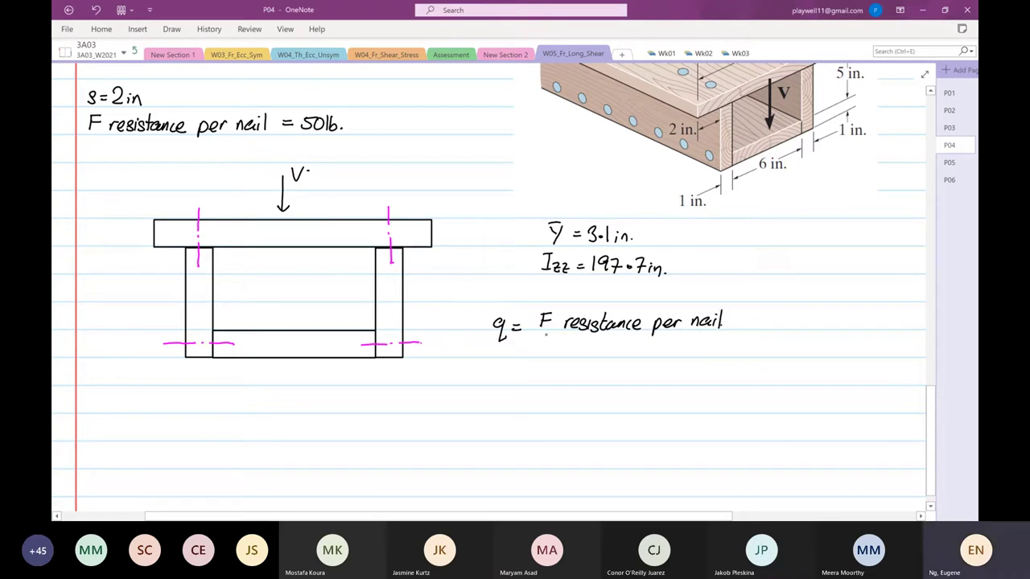
drag(541, 333, 724, 334)
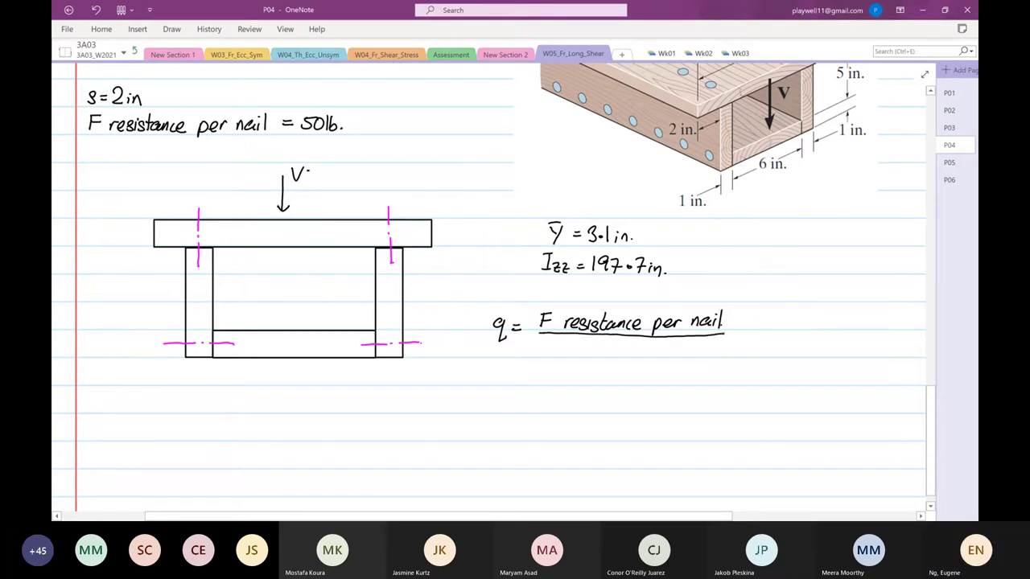
mouse_move(610, 343)
mouse_down()
mouse_move(601, 357)
mouse_move(637, 359)
mouse_up()
drag(642, 349, 648, 372)
drag(659, 365, 661, 366)
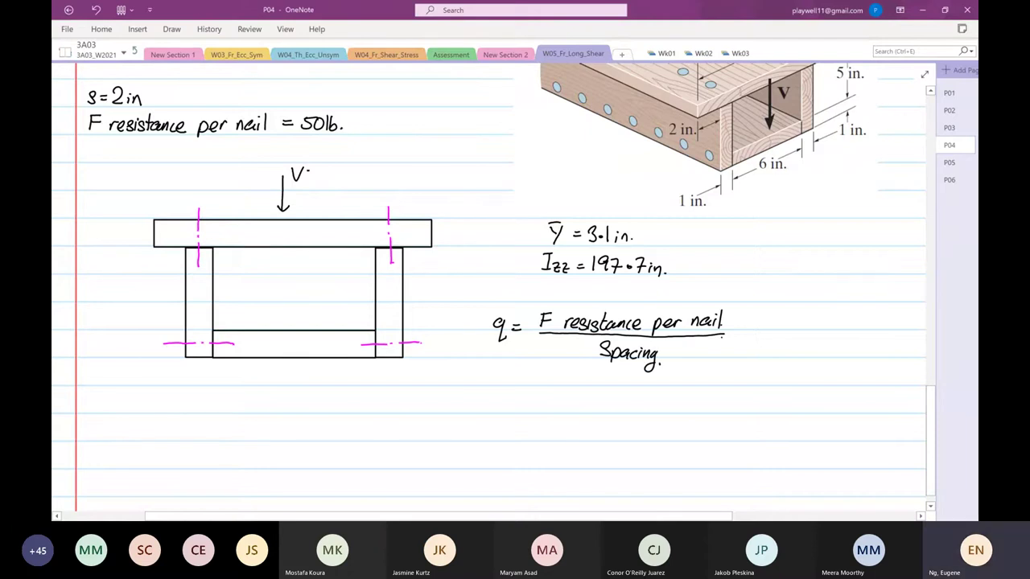
Add = VQ/I after the fraction and draw a leader line from the top flange
mouse_move(741, 330)
mouse_down()
mouse_move(795, 316)
mouse_move(797, 331)
mouse_move(779, 352)
mouse_up()
drag(772, 352, 790, 351)
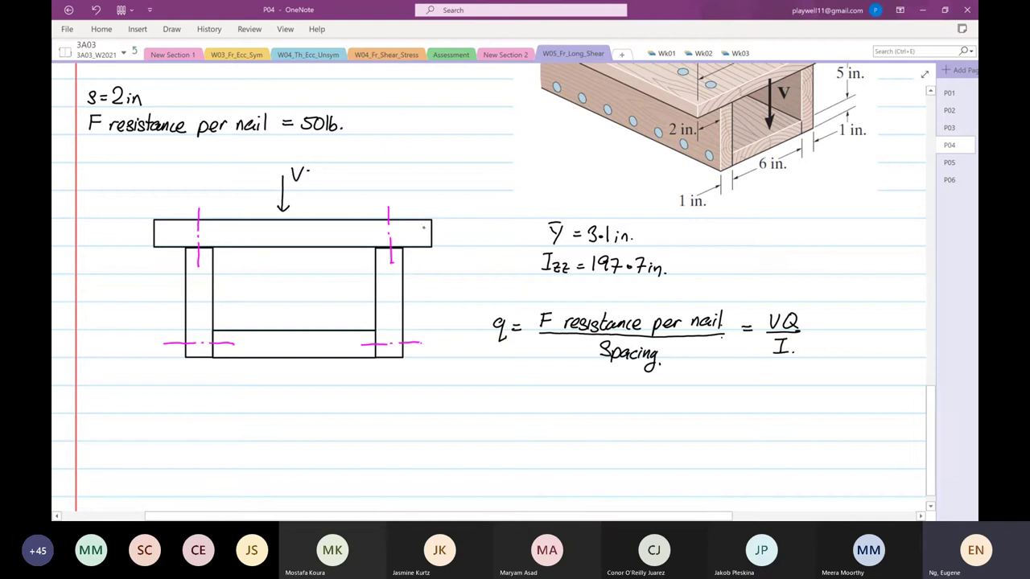
mouse_move(425, 228)
mouse_down()
mouse_move(460, 192)
mouse_move(474, 189)
mouse_move(471, 203)
mouse_move(479, 196)
mouse_move(489, 205)
mouse_move(505, 186)
mouse_move(528, 210)
mouse_up()
Finish the 'Top flange.' label and highlight the two top joints in yellow
drag(534, 203, 540, 204)
click(542, 207)
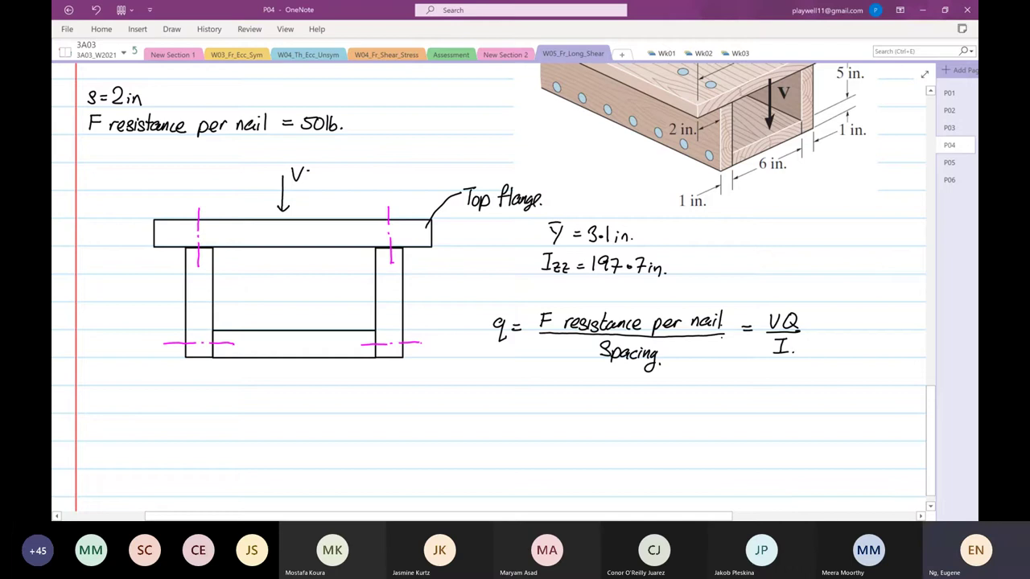
click(171, 29)
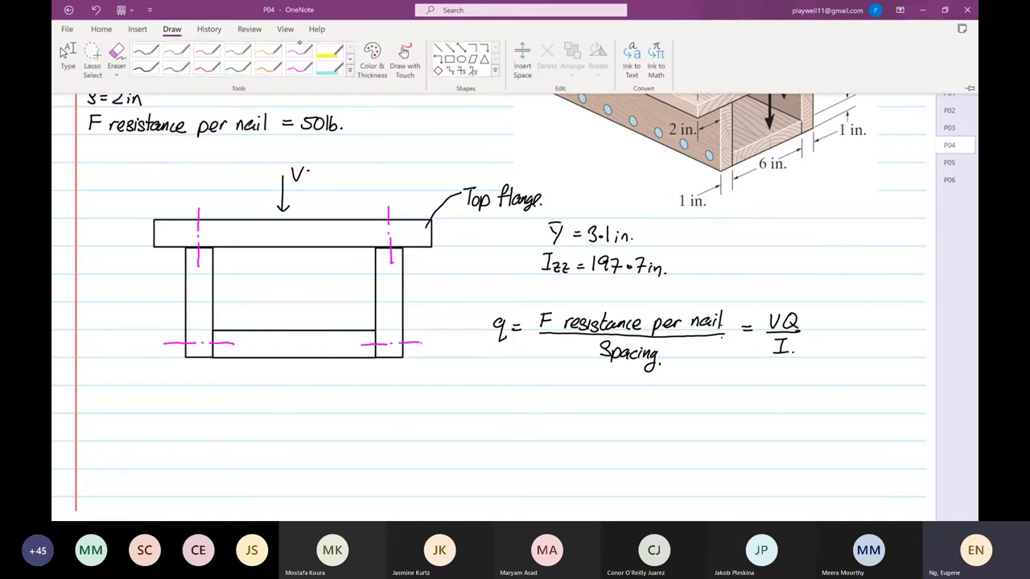
click(329, 53)
drag(186, 249, 217, 249)
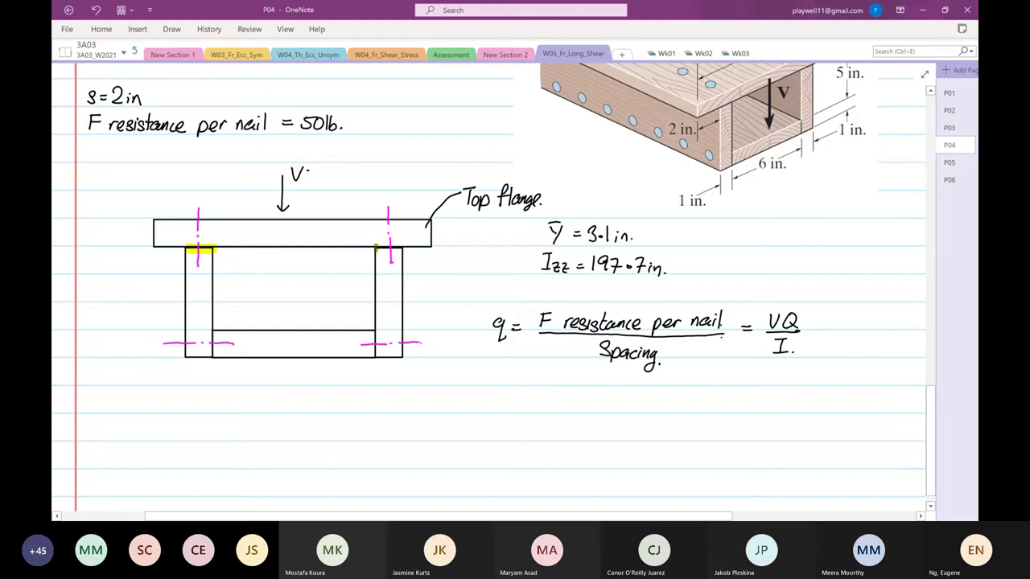
drag(375, 249, 402, 250)
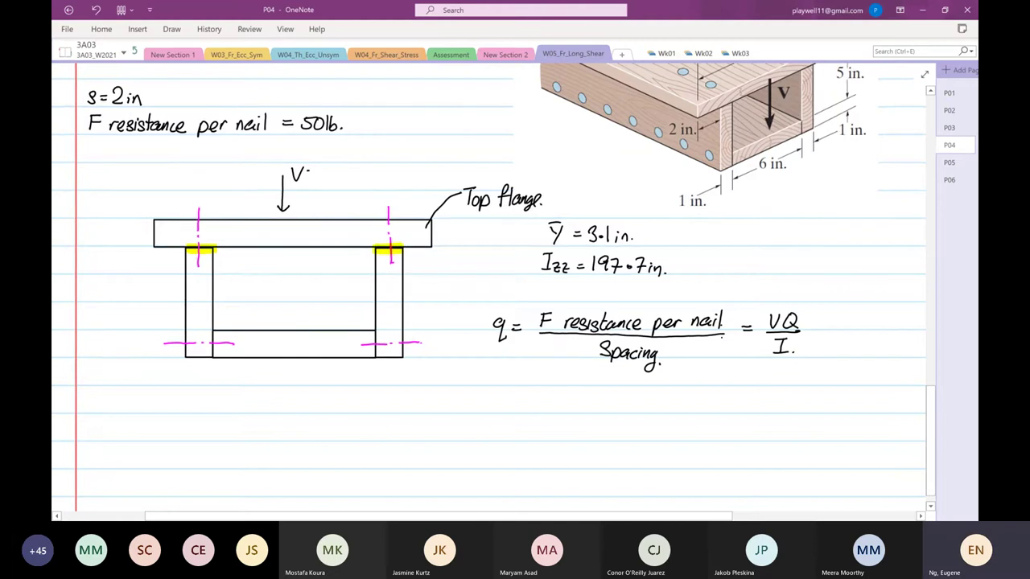
Draw a leader below the bottom board and label it 'Bottom flange.'
click(172, 29)
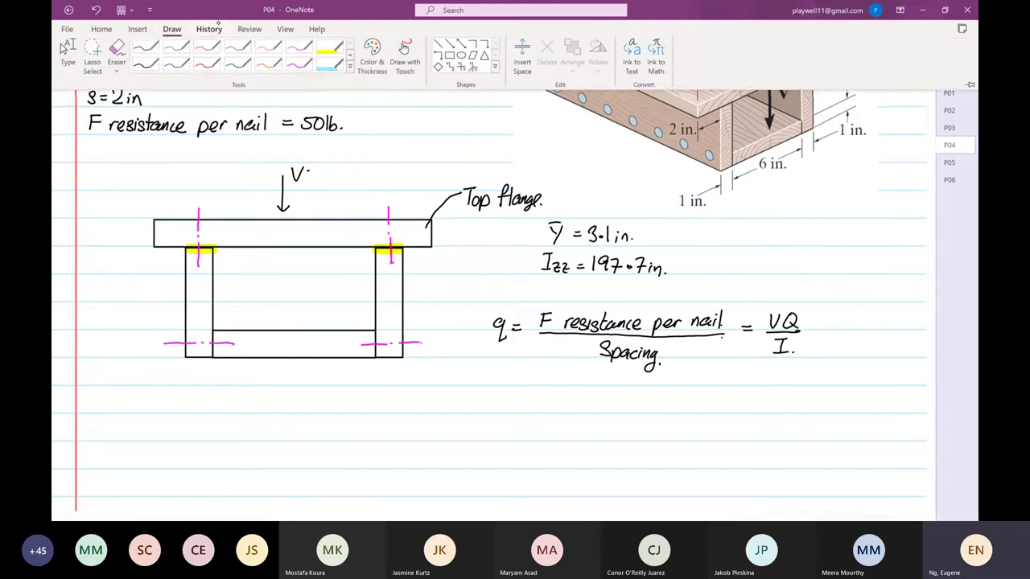
key(Escape)
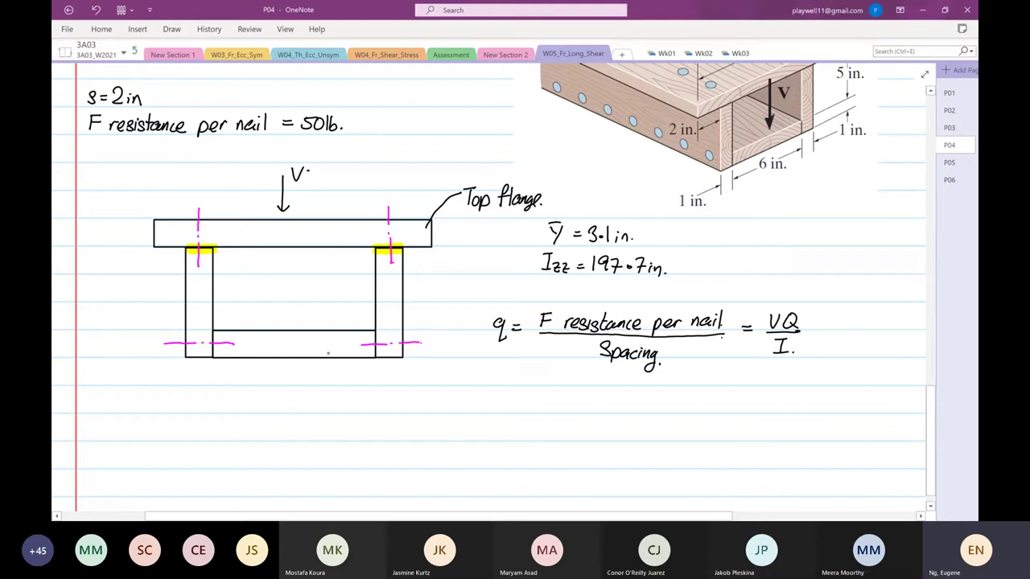
mouse_move(330, 350)
mouse_down()
mouse_move(329, 398)
mouse_move(374, 398)
mouse_move(332, 362)
mouse_move(470, 388)
mouse_move(481, 378)
mouse_move(515, 394)
mouse_move(544, 383)
mouse_move(550, 401)
mouse_move(560, 391)
mouse_up()
click(392, 393)
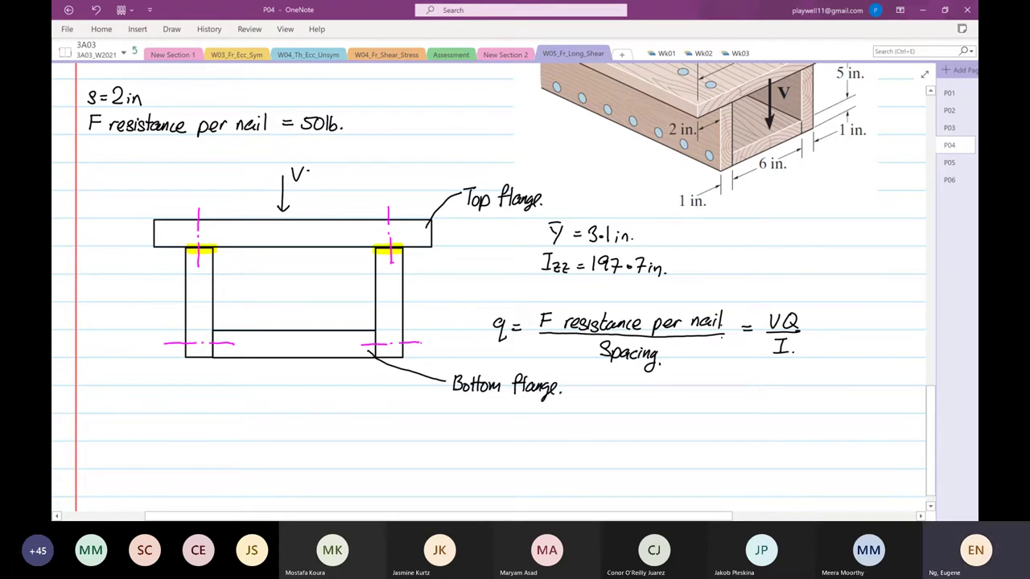
Highlight the two bottom flange joints in yellow
click(171, 29)
click(329, 52)
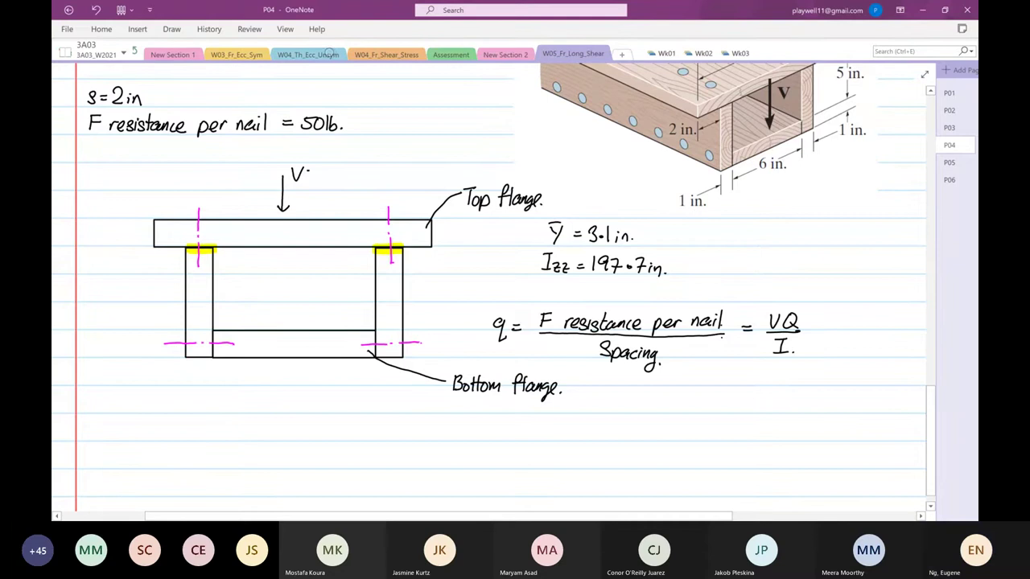
drag(211, 356, 211, 340)
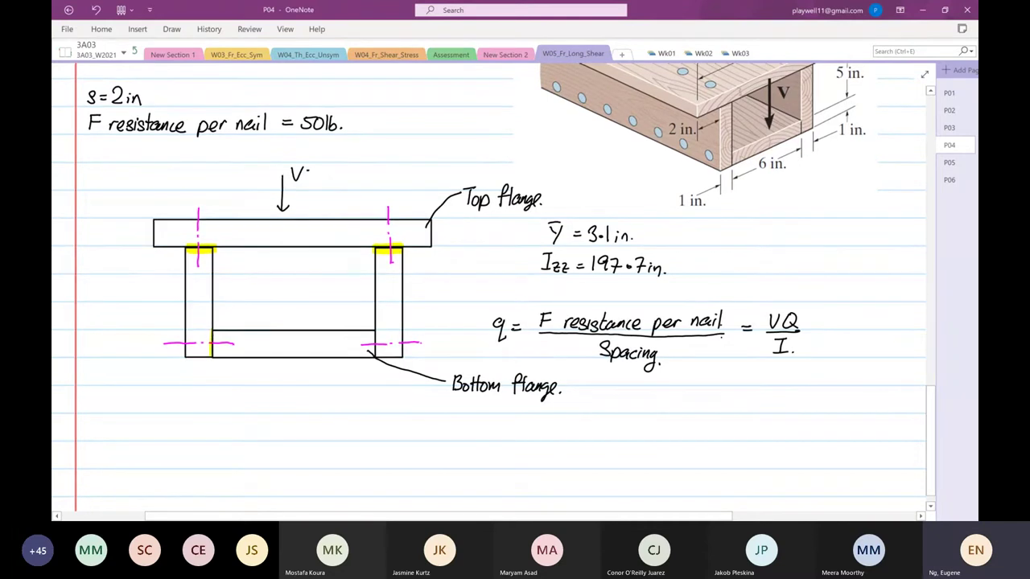
drag(375, 329, 373, 354)
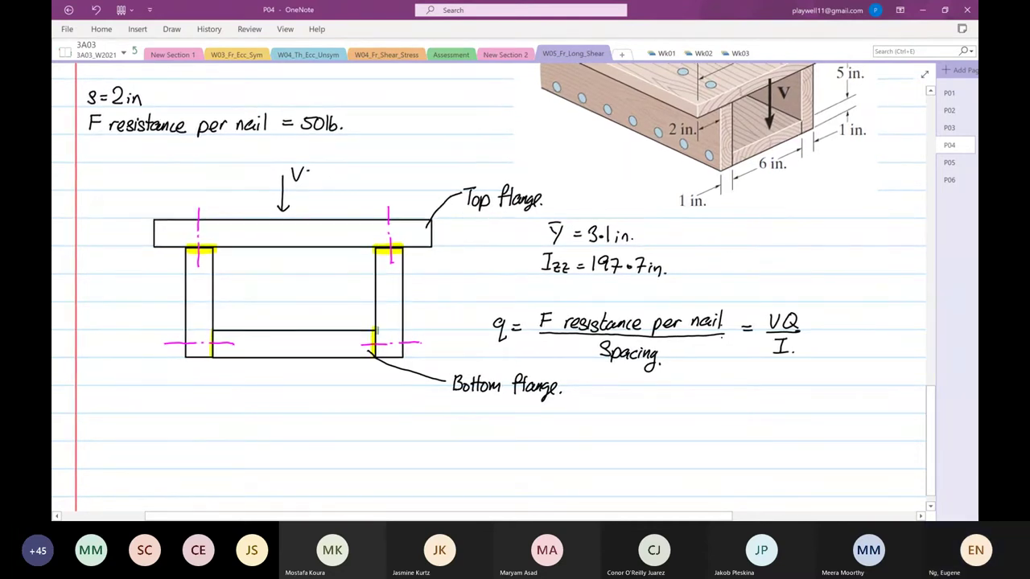
click(172, 29)
click(179, 52)
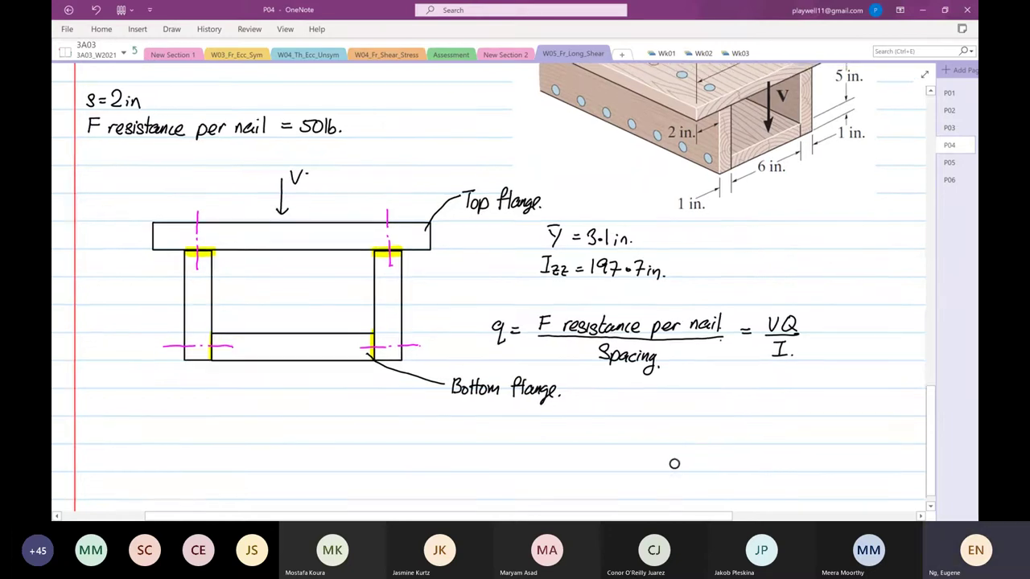
Draw a dash-dot centroid axis across the section and label it 'Centroid.'
scroll(674, 460, up, 2)
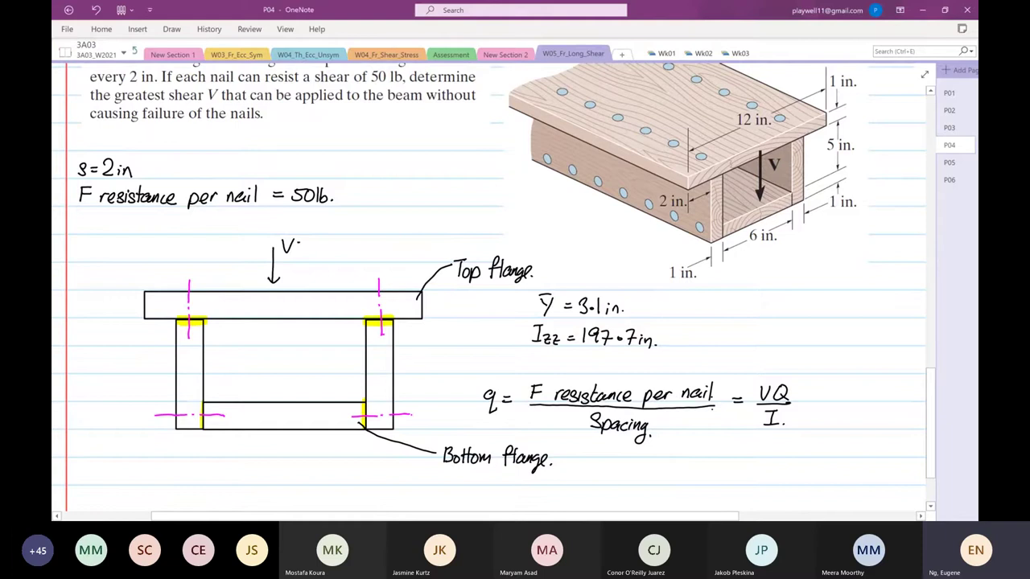
mouse_move(126, 356)
mouse_down()
mouse_move(452, 354)
mouse_move(465, 334)
mouse_move(507, 338)
mouse_up()
click(510, 338)
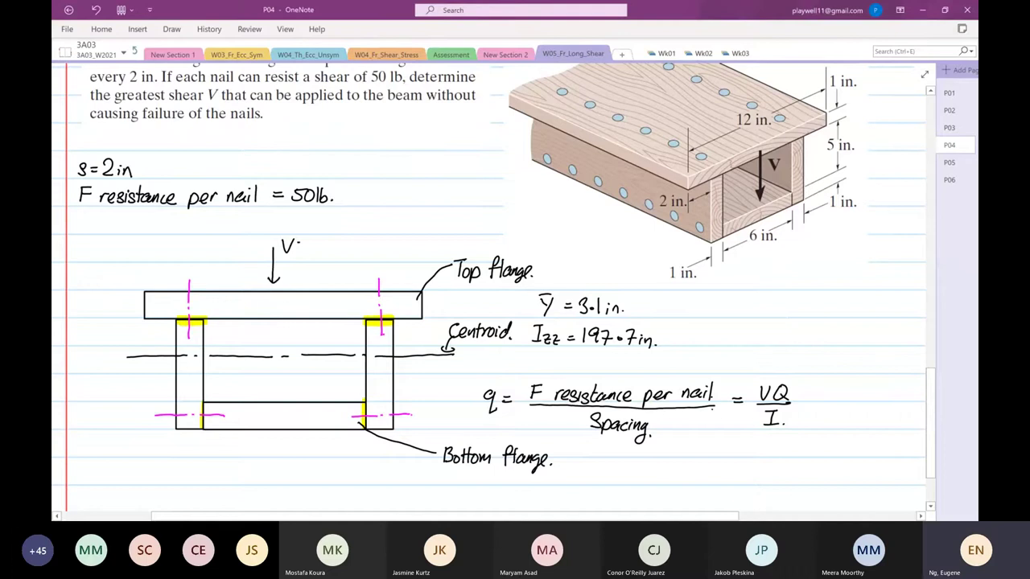
Add a 3.1 dimension line from the section top down to the centroid
drag(92, 291, 108, 290)
drag(101, 291, 101, 354)
drag(97, 353, 106, 352)
drag(75, 313, 86, 329)
click(83, 326)
click(93, 327)
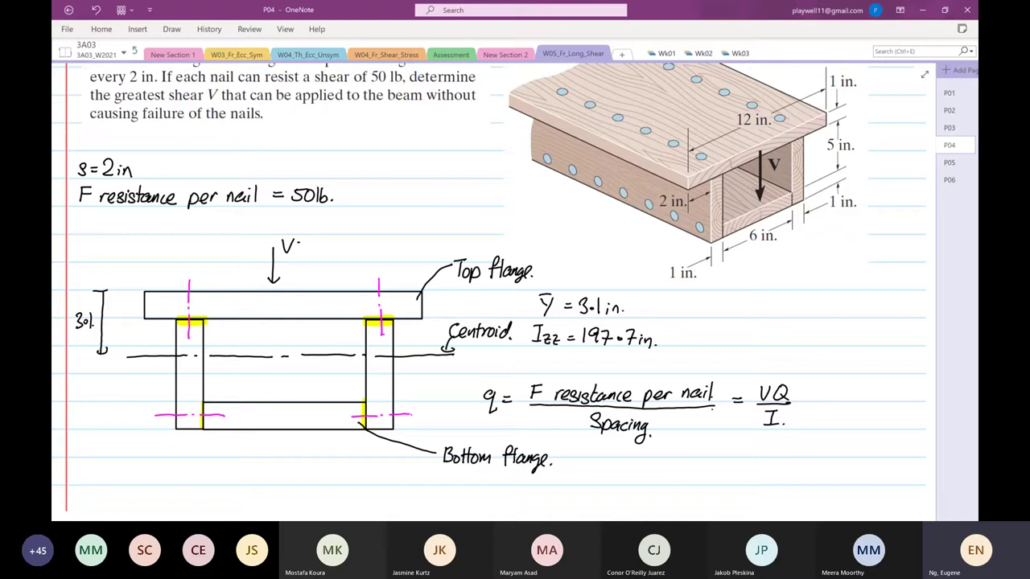
Draw orange shear-flow arrows along the top flange
click(172, 29)
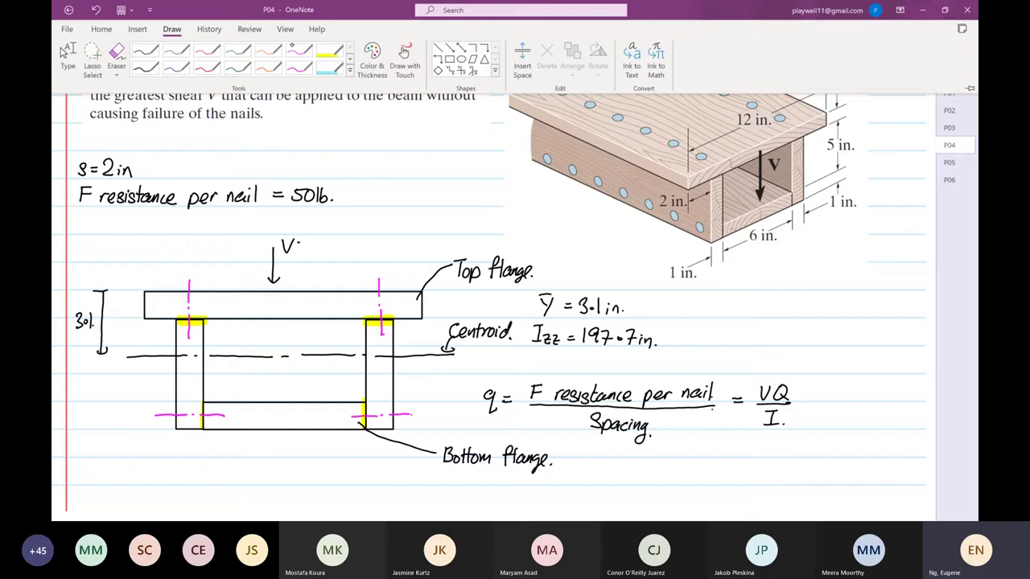
click(273, 49)
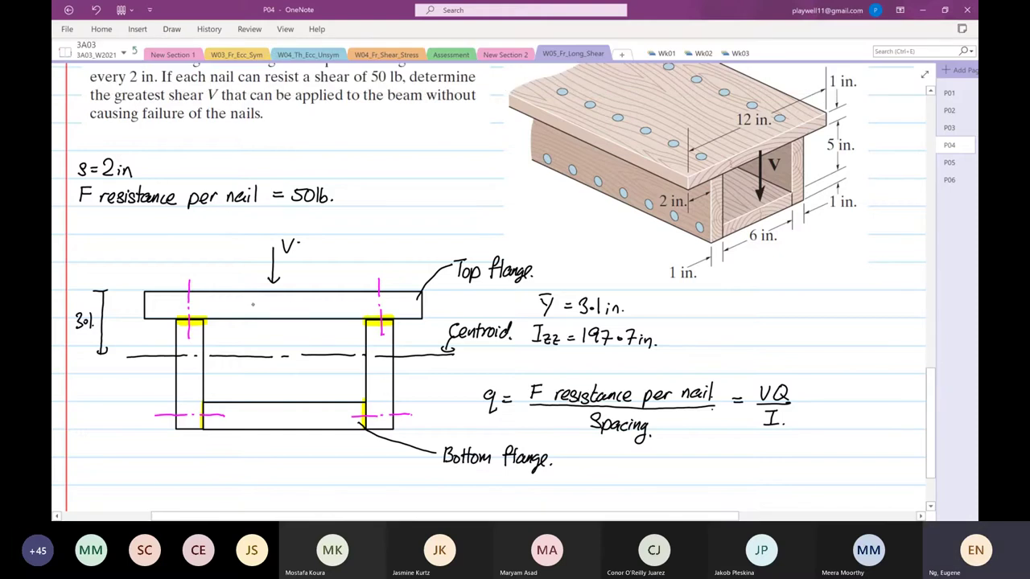
drag(274, 304, 285, 310)
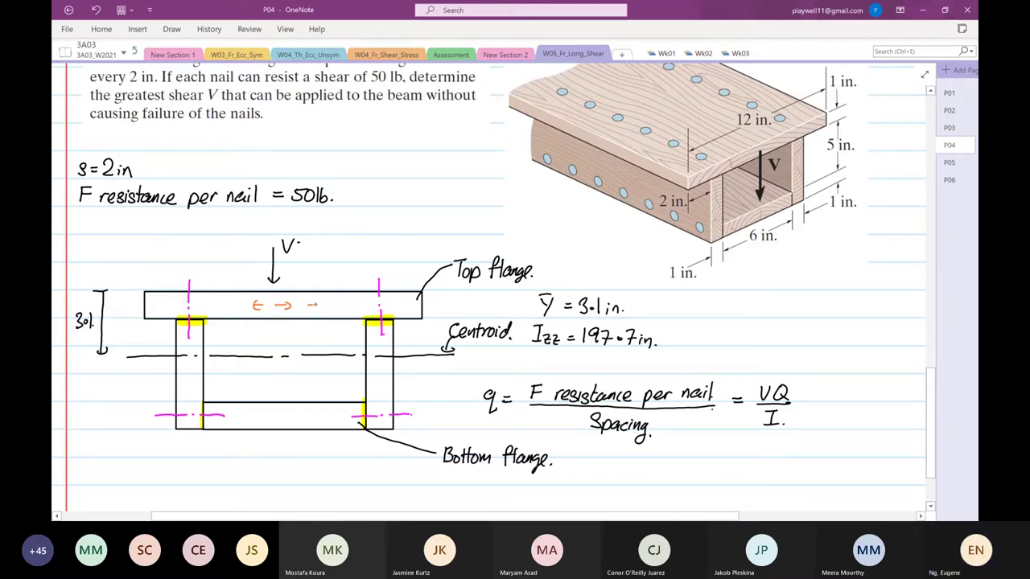
drag(312, 305, 341, 305)
drag(334, 300, 335, 310)
mouse_move(243, 305)
mouse_down()
mouse_move(211, 305)
mouse_move(218, 311)
mouse_up()
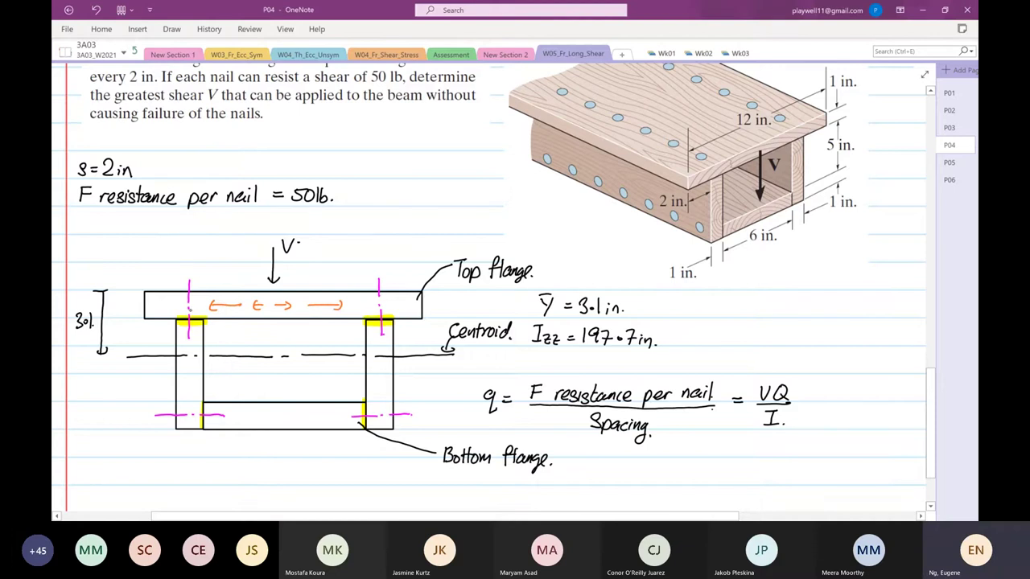
Draw orange downward flow arrows in both webs and opposing arrows along the bottom flange
drag(190, 322, 197, 354)
drag(377, 326, 378, 354)
drag(374, 349, 385, 349)
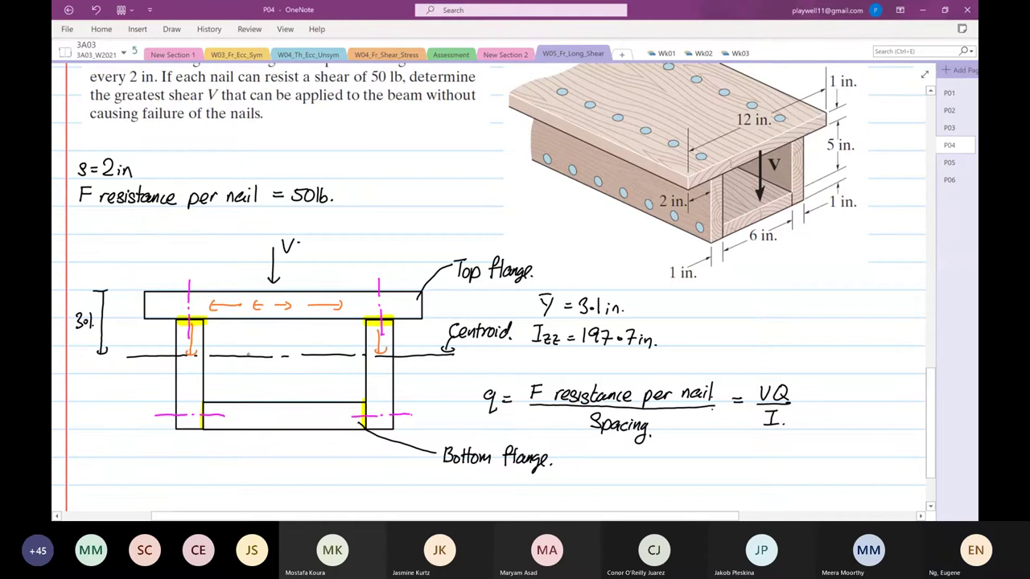
drag(191, 325, 188, 375)
drag(183, 367, 198, 366)
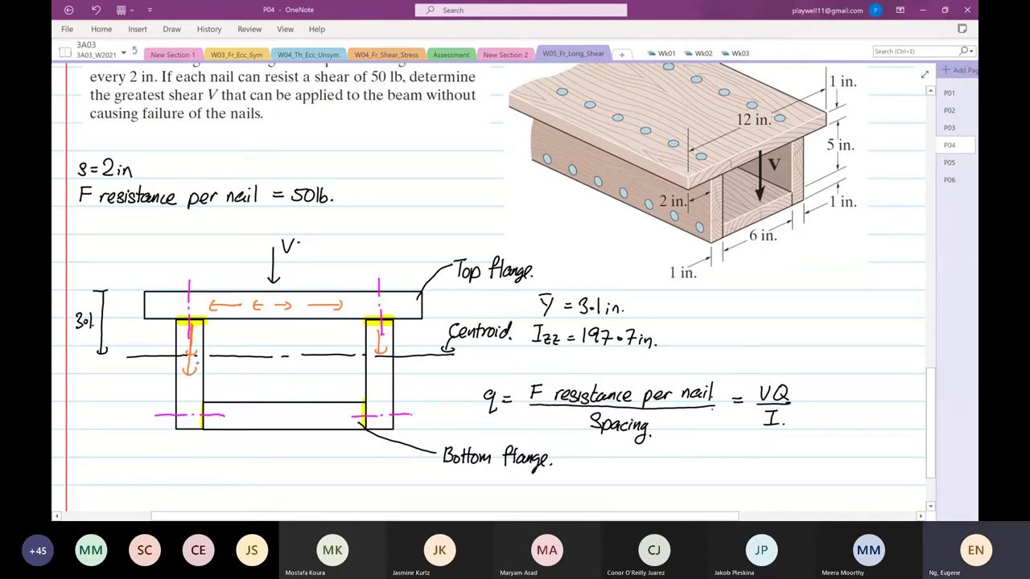
drag(379, 326, 380, 370)
drag(374, 362, 386, 362)
drag(188, 391, 188, 422)
drag(183, 414, 195, 414)
mouse_move(380, 389)
mouse_down()
mouse_move(379, 412)
mouse_move(386, 406)
mouse_up()
drag(207, 416, 241, 421)
drag(330, 412, 325, 417)
drag(260, 415, 291, 423)
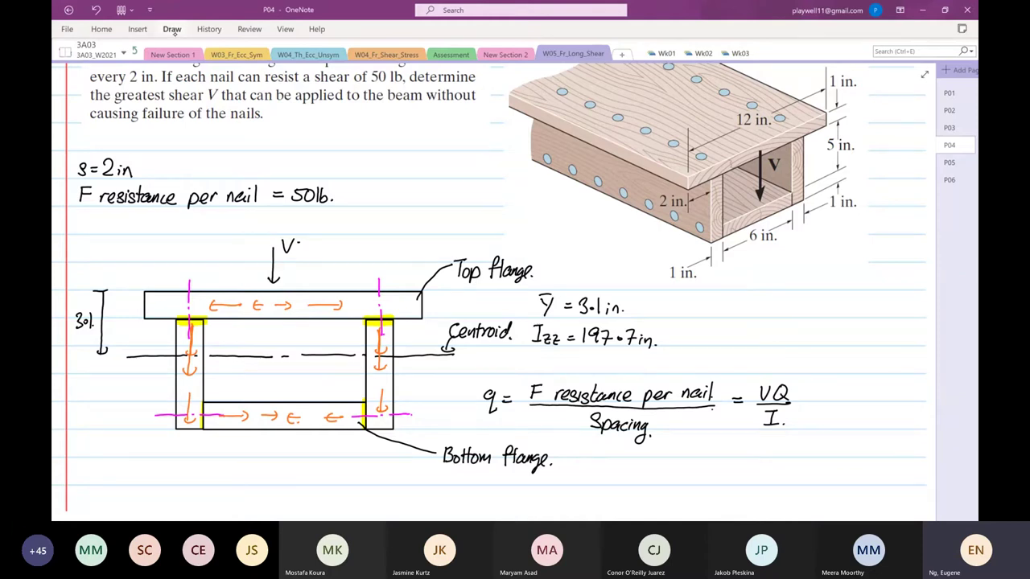
Highlight the whole top flange in yellow
click(172, 29)
click(327, 49)
mouse_move(148, 297)
mouse_down()
mouse_move(211, 301)
mouse_move(157, 306)
mouse_move(222, 299)
mouse_move(165, 314)
mouse_move(304, 310)
mouse_move(225, 298)
mouse_move(409, 298)
mouse_move(330, 308)
mouse_move(410, 312)
mouse_move(400, 305)
mouse_up()
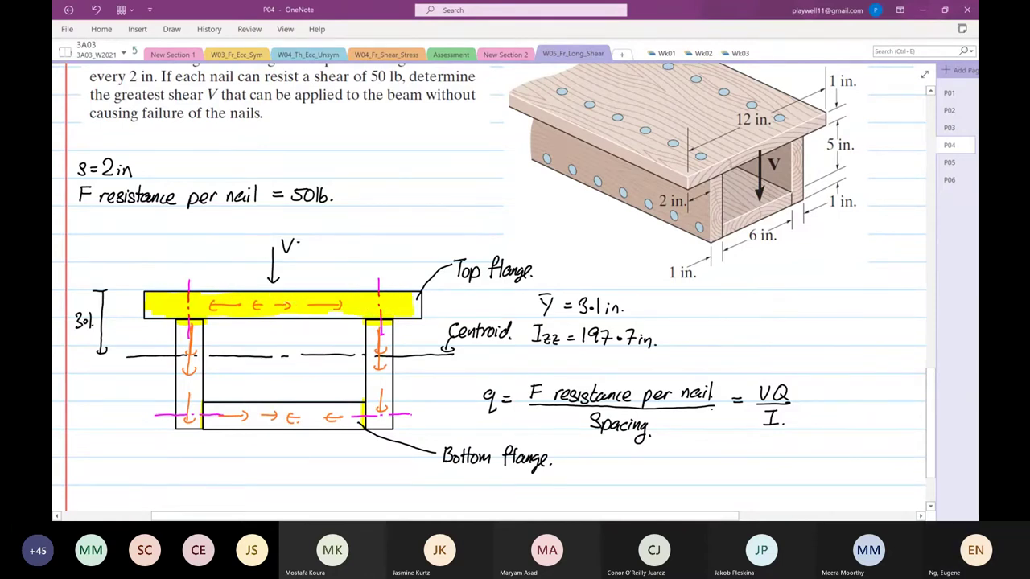
With the black pen, bracket the top flange and handwrite 'Q for failure at the top flange' beside it
click(173, 29)
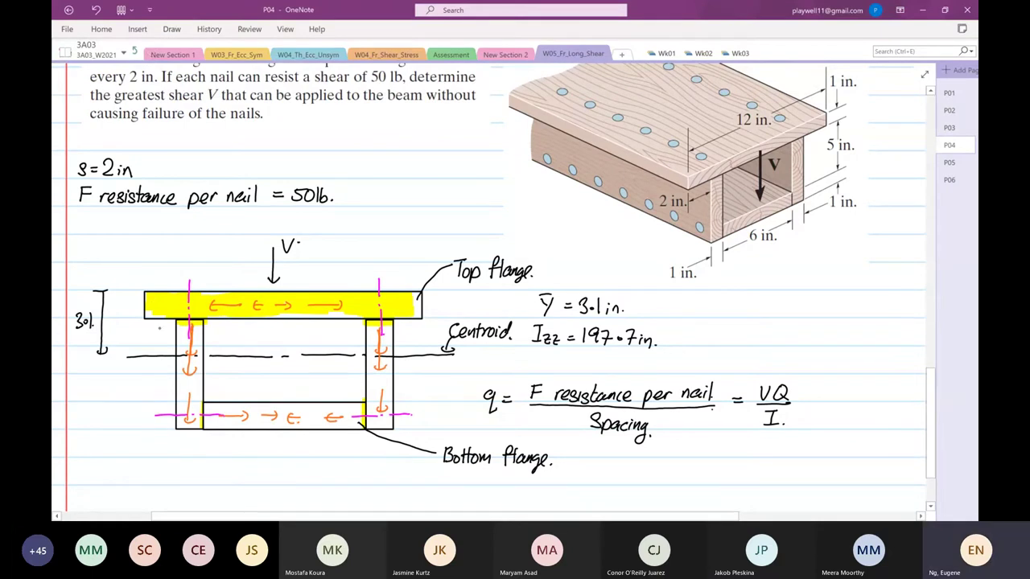
mouse_move(156, 298)
mouse_down()
mouse_move(150, 257)
mouse_move(121, 230)
mouse_move(130, 245)
mouse_move(140, 231)
mouse_move(146, 242)
mouse_move(159, 233)
mouse_up()
mouse_move(177, 223)
mouse_down()
mouse_move(169, 245)
mouse_move(211, 239)
mouse_up()
drag(213, 234, 233, 240)
mouse_move(243, 223)
mouse_down()
mouse_move(244, 239)
mouse_move(252, 227)
mouse_up()
drag(170, 248, 172, 265)
drag(165, 256, 187, 266)
drag(188, 261, 207, 256)
mouse_move(211, 257)
mouse_down()
mouse_move(212, 271)
mouse_move(242, 253)
mouse_up()
mouse_move(243, 248)
mouse_down()
mouse_move(239, 264)
mouse_move(260, 272)
mouse_up()
drag(265, 261, 270, 262)
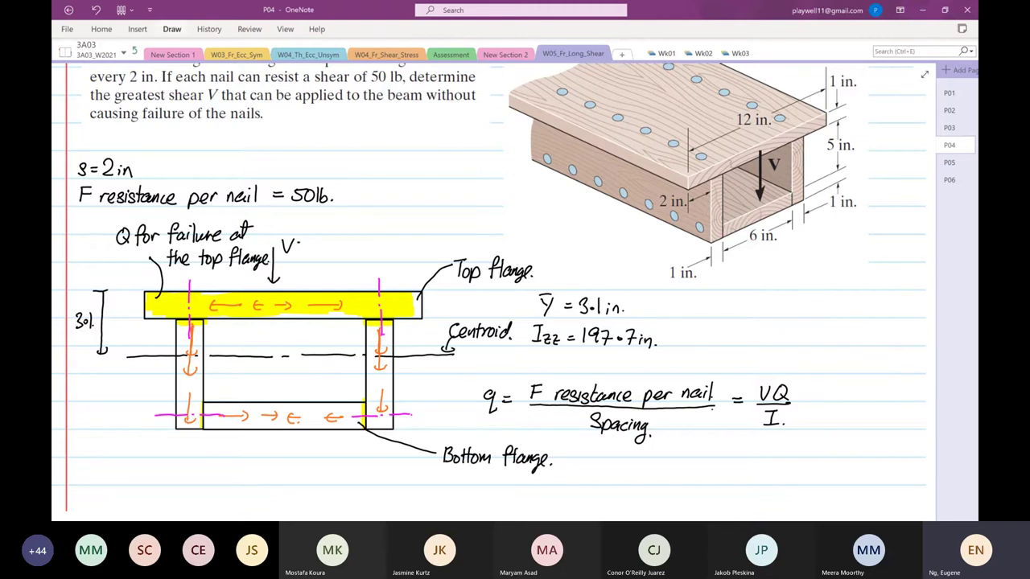
With the black pen, draw a vertical arrow beside the section labelled 'Analysis direction' and 'ymax'
click(172, 29)
click(160, 50)
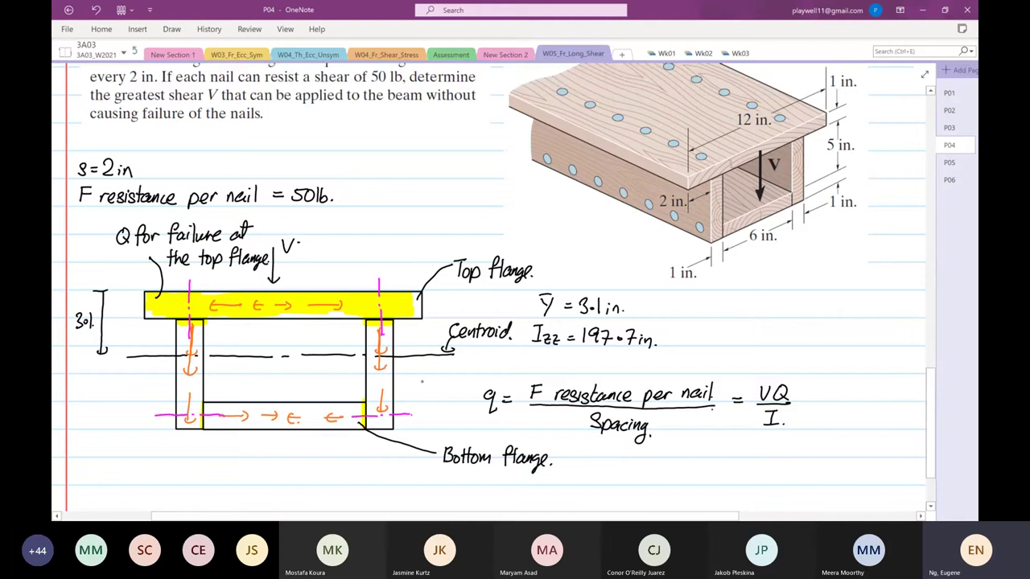
mouse_move(431, 362)
mouse_down()
mouse_move(431, 426)
mouse_move(435, 418)
mouse_move(425, 444)
mouse_move(455, 434)
mouse_move(451, 367)
mouse_move(452, 380)
mouse_move(471, 364)
mouse_move(475, 386)
mouse_move(504, 362)
mouse_move(510, 376)
mouse_move(518, 369)
mouse_up()
drag(516, 373, 524, 376)
drag(518, 365, 536, 375)
drag(537, 368, 544, 371)
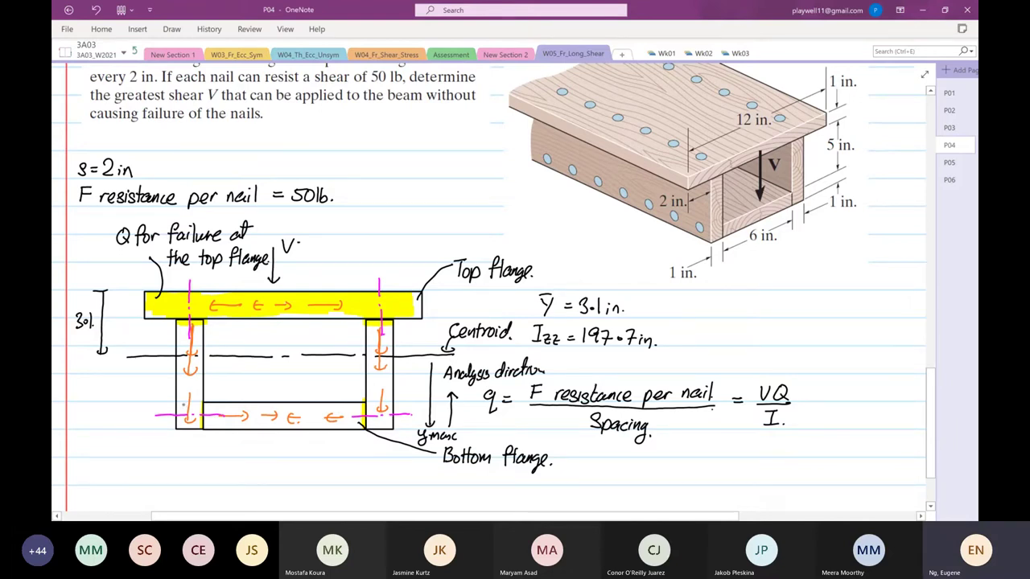
Hatch the left and right corners where the side boards meet the bottom flange
mouse_move(177, 404)
mouse_down()
mouse_move(205, 403)
mouse_move(179, 411)
mouse_move(186, 425)
mouse_up()
mouse_move(375, 402)
mouse_down()
mouse_move(368, 409)
mouse_move(393, 402)
mouse_move(368, 413)
mouse_up()
mouse_move(384, 404)
mouse_down()
mouse_move(370, 421)
mouse_move(379, 429)
mouse_move(374, 413)
mouse_up()
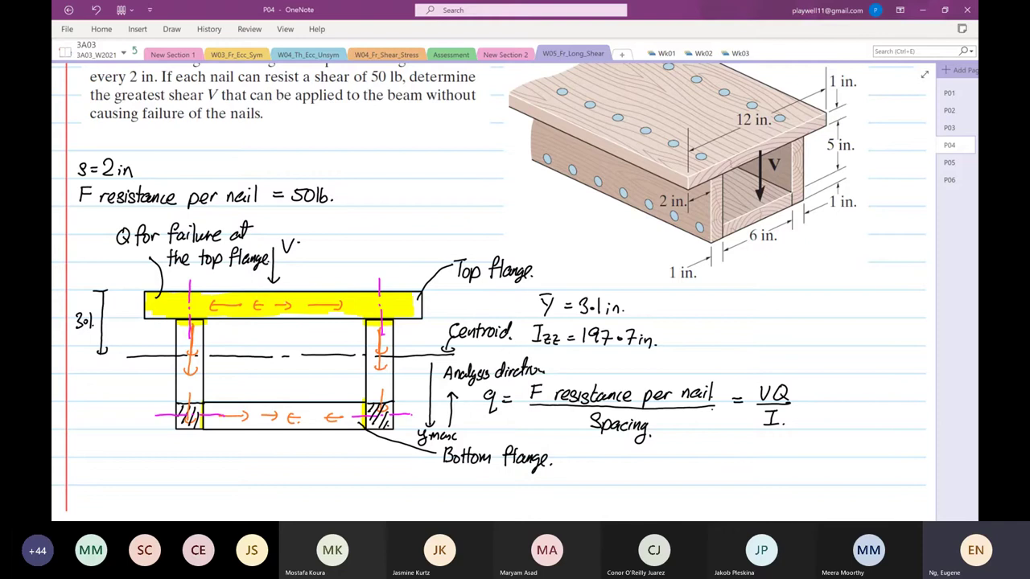
Hatch across the bottom flange in green, with a small mark below it
click(171, 29)
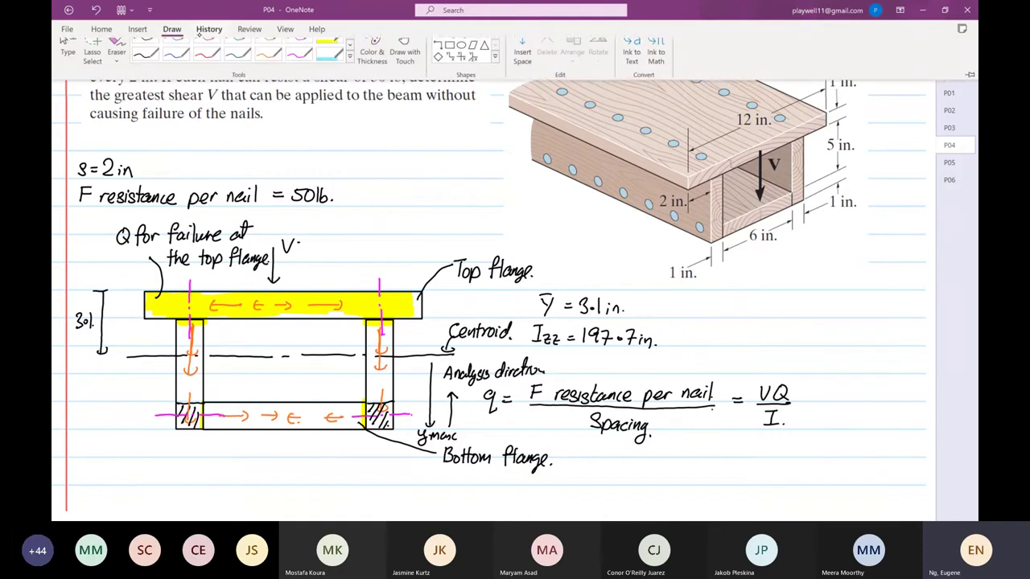
key(Escape)
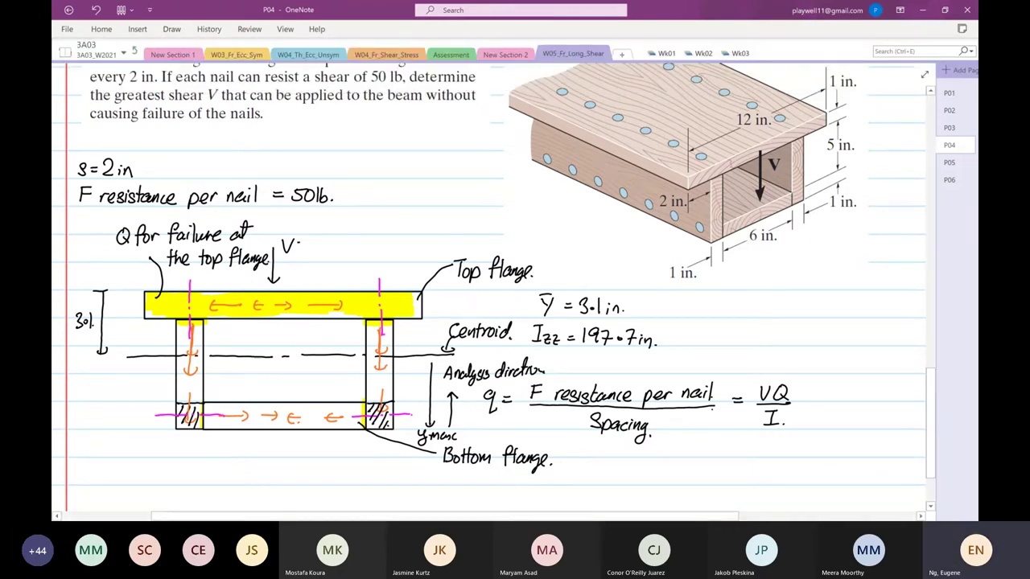
mouse_move(206, 412)
mouse_down()
mouse_move(222, 430)
mouse_move(226, 416)
mouse_up()
mouse_move(222, 411)
mouse_down()
mouse_move(236, 430)
mouse_move(246, 418)
mouse_up()
mouse_move(240, 411)
mouse_down()
mouse_move(259, 430)
mouse_move(296, 426)
mouse_move(296, 410)
mouse_up()
mouse_move(292, 405)
mouse_down()
mouse_move(318, 423)
mouse_move(313, 401)
mouse_move(346, 417)
mouse_up()
mouse_move(341, 412)
mouse_down()
mouse_move(356, 426)
mouse_move(362, 416)
mouse_up()
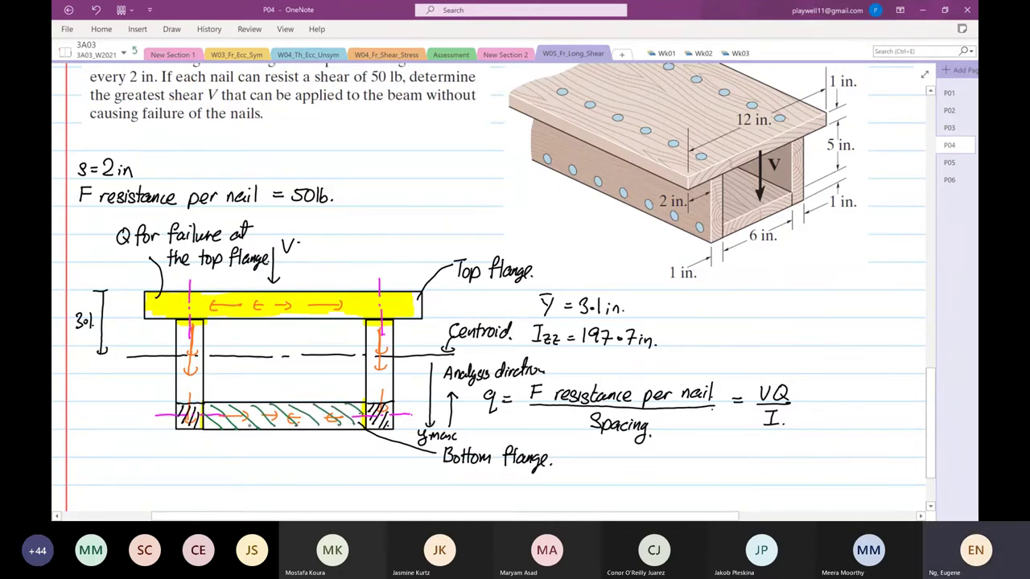
drag(248, 423, 244, 437)
Highlight the 'Bottom flange' label and the bottom flange in yellow
click(171, 29)
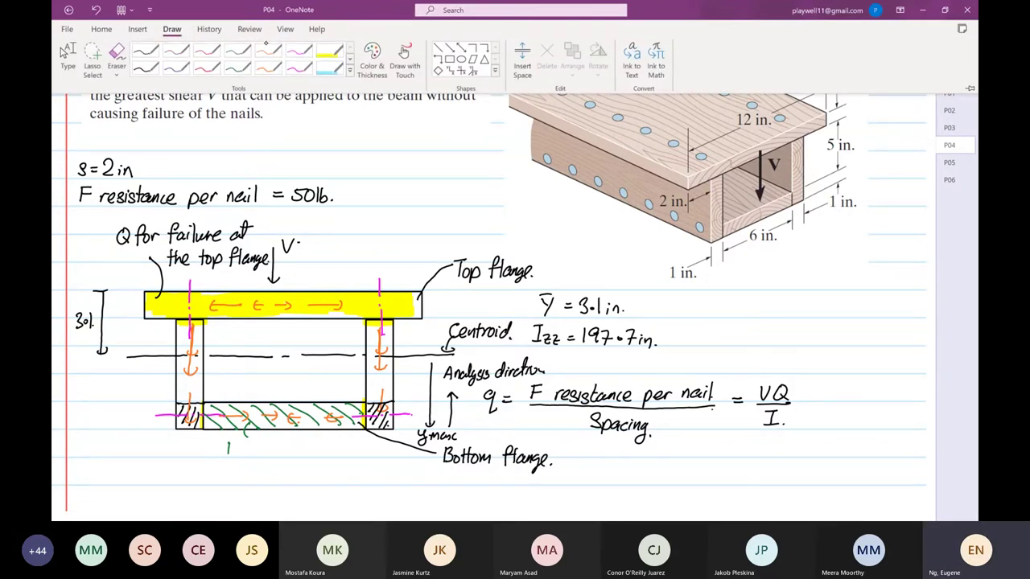
click(329, 50)
mouse_move(444, 457)
mouse_down()
mouse_move(550, 459)
mouse_move(435, 461)
mouse_up()
mouse_move(205, 409)
mouse_down()
mouse_move(359, 410)
mouse_move(215, 423)
mouse_move(352, 417)
mouse_up()
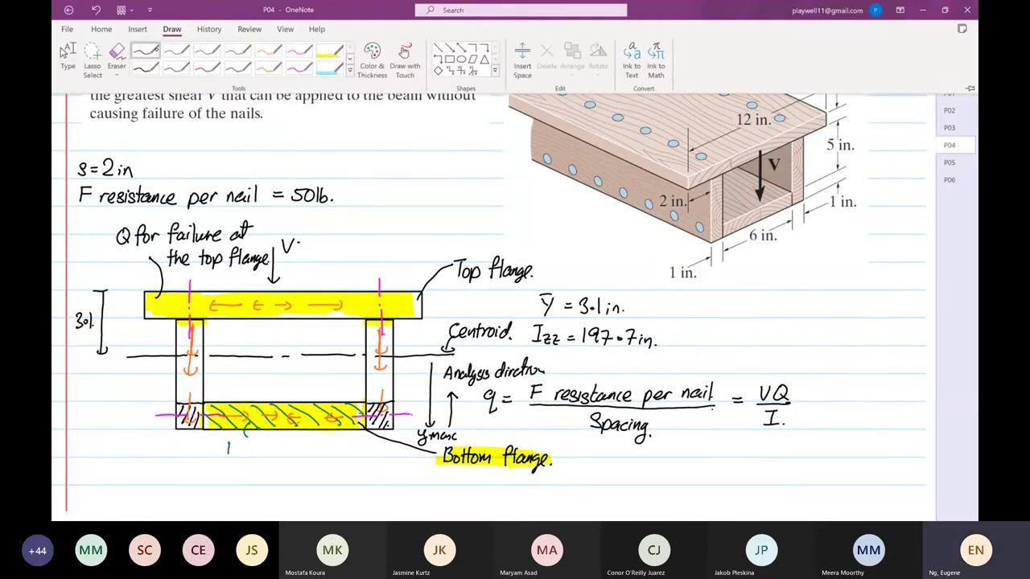
Cross-hatch and circle the left and right bottom flange–web nail joints
mouse_move(198, 400)
mouse_down()
mouse_move(177, 436)
mouse_move(204, 439)
mouse_up()
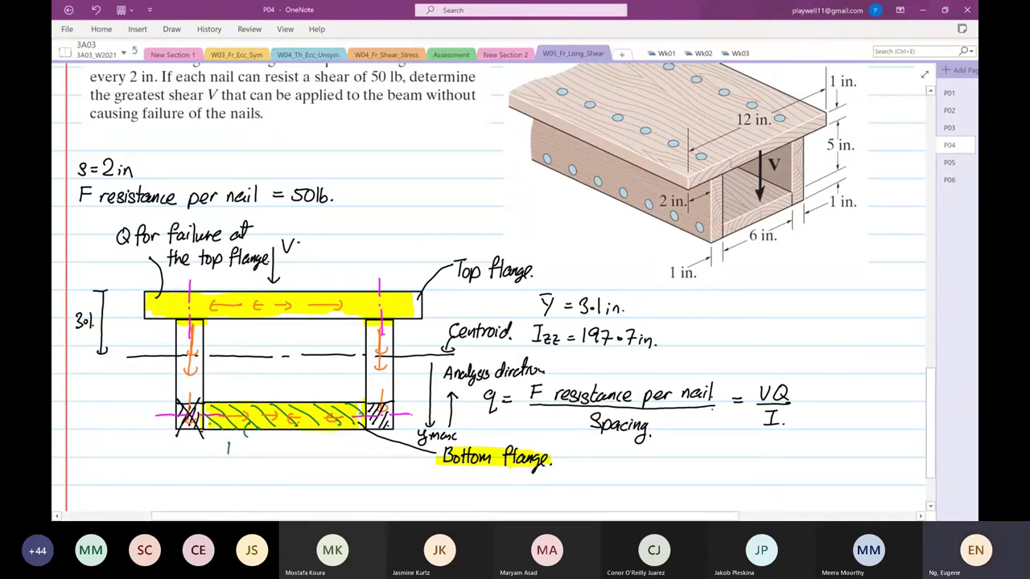
drag(369, 403, 393, 431)
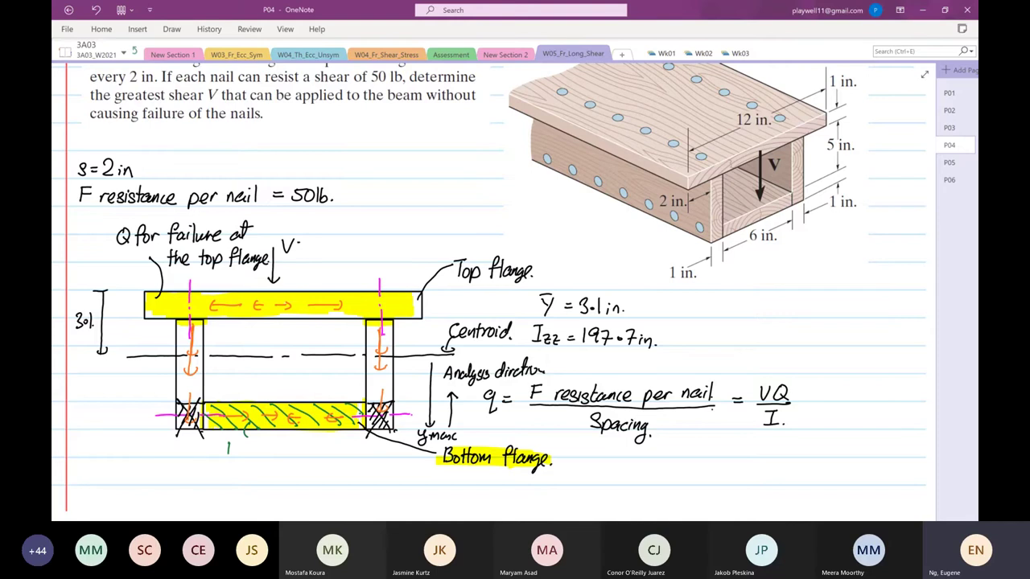
mouse_move(193, 440)
mouse_down()
mouse_move(217, 402)
mouse_move(201, 438)
mouse_up()
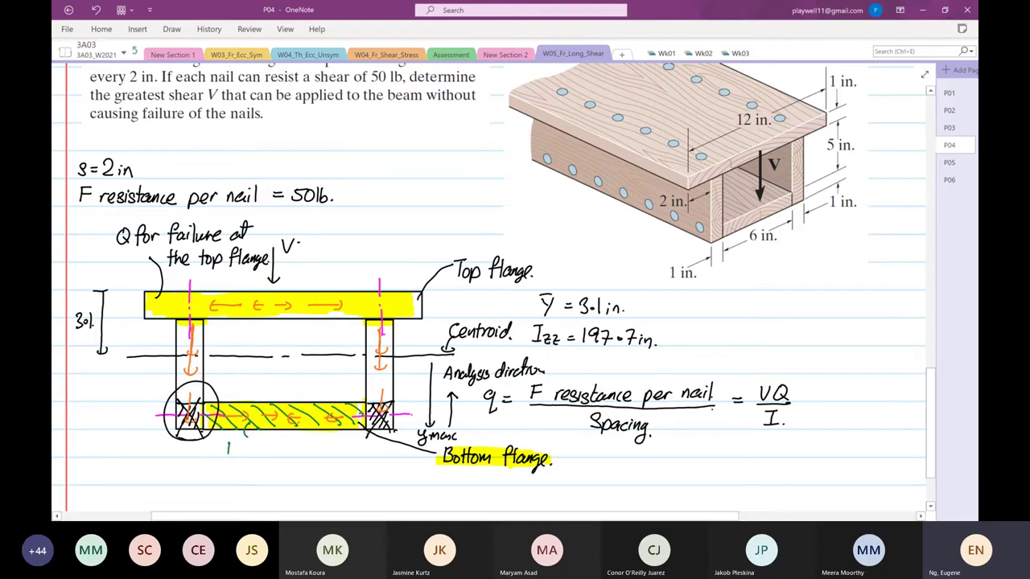
drag(378, 441, 370, 398)
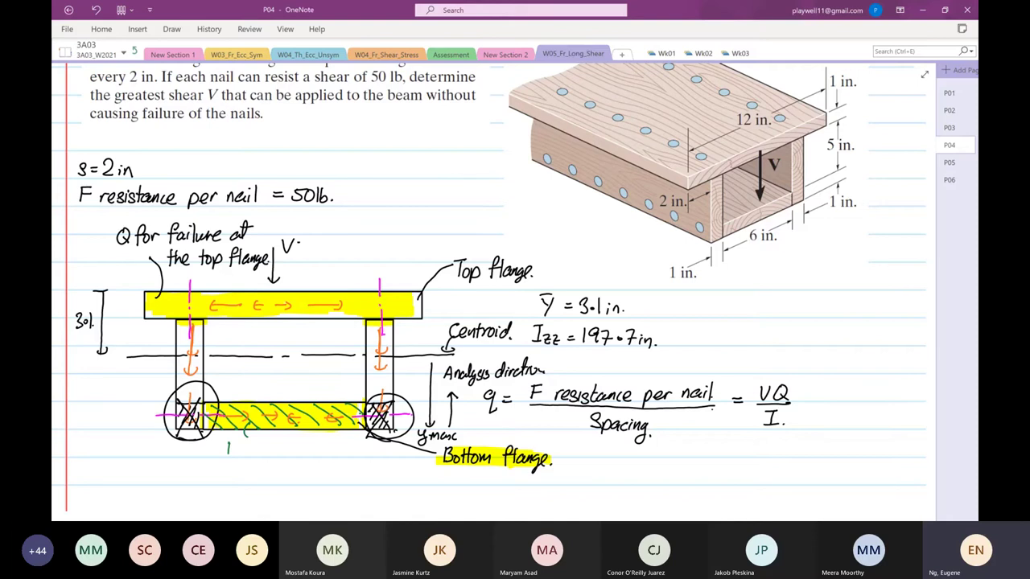
Bring the q = VQ/I formula into view and handwrite 'q due to the nail =' beside it
scroll(764, 407, down, 2)
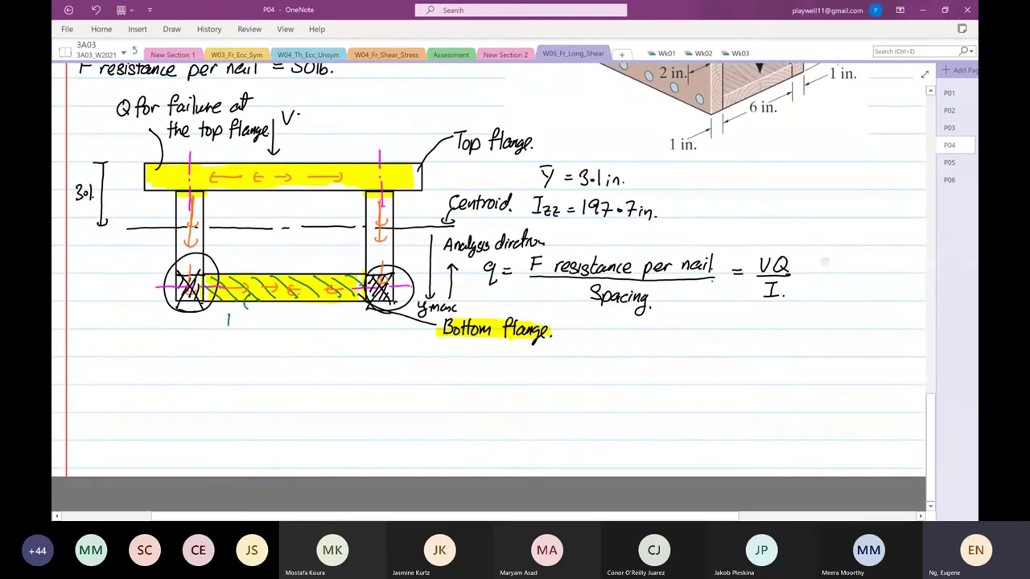
scroll(764, 407, up, 3)
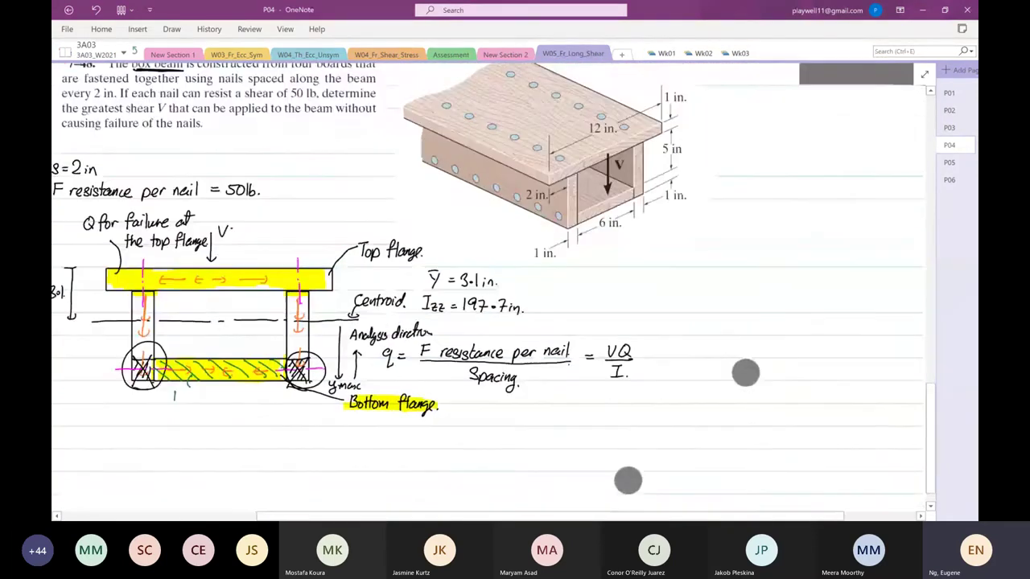
scroll(742, 393, right, 2)
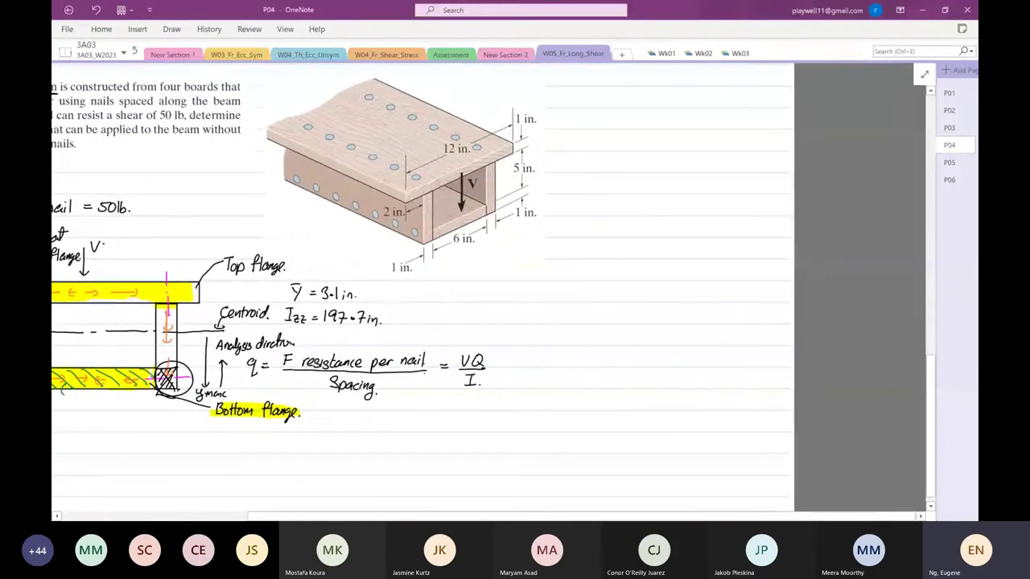
scroll(490, 292, left, 3)
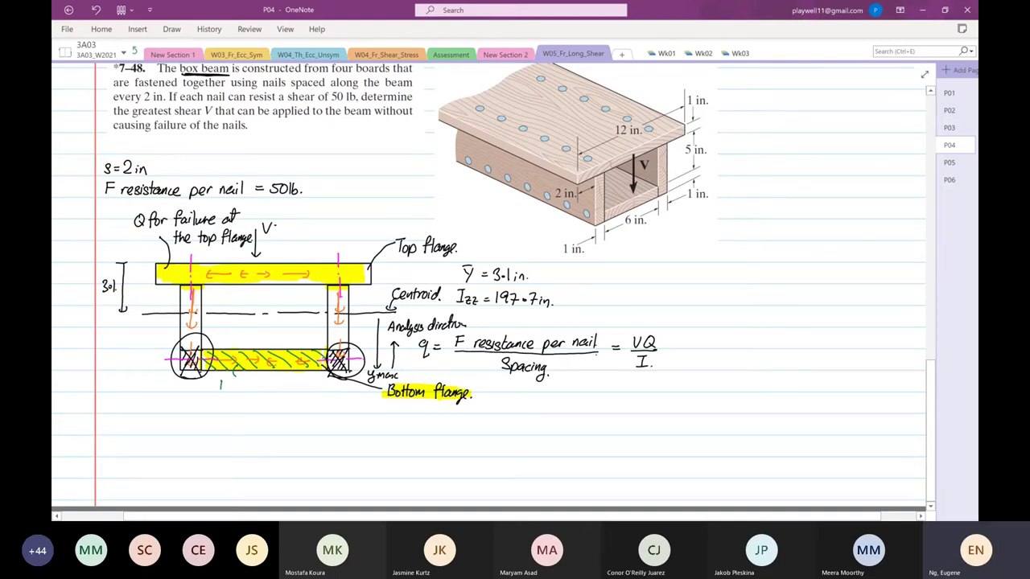
scroll(628, 391, right, 5)
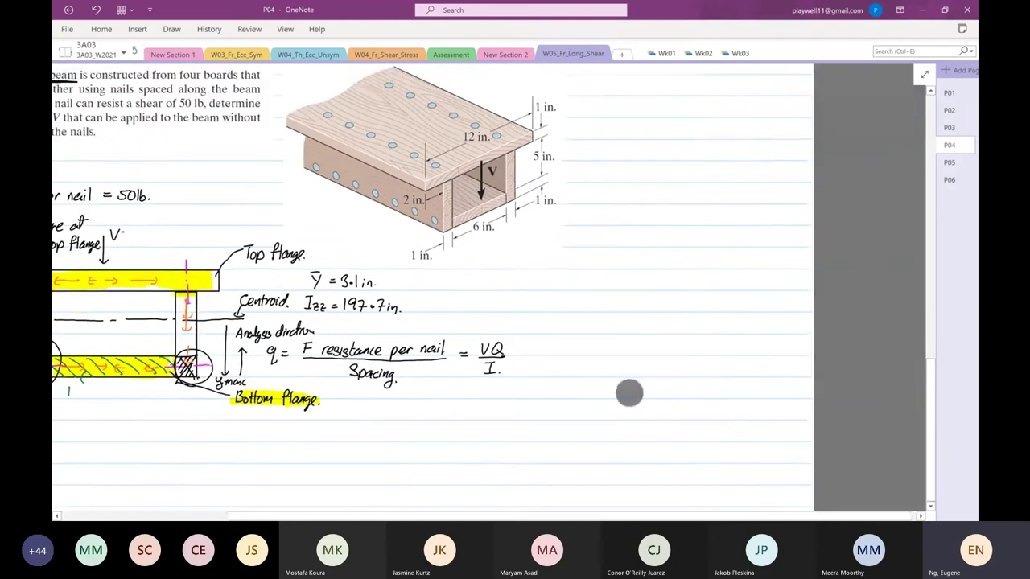
click(171, 29)
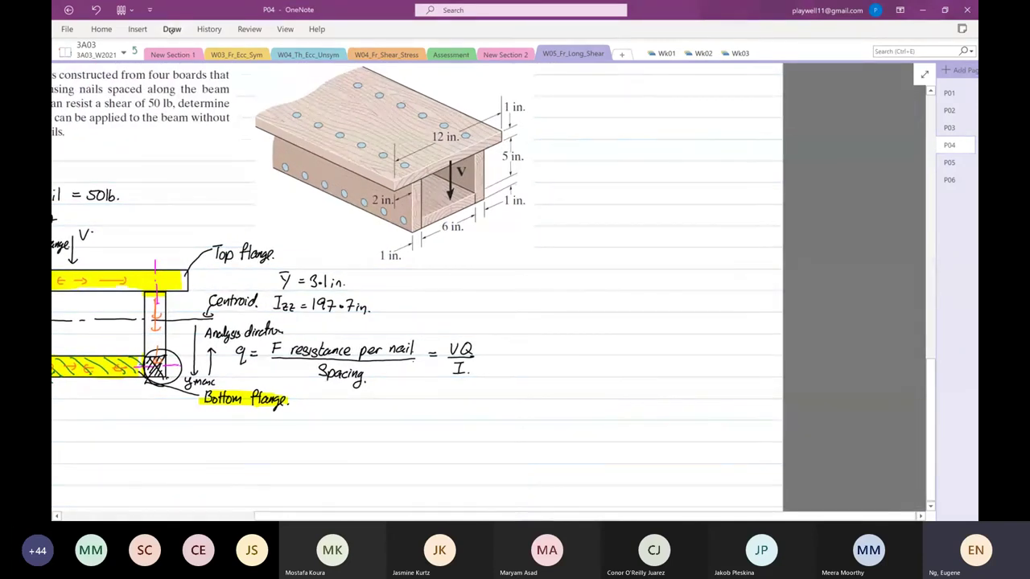
click(171, 29)
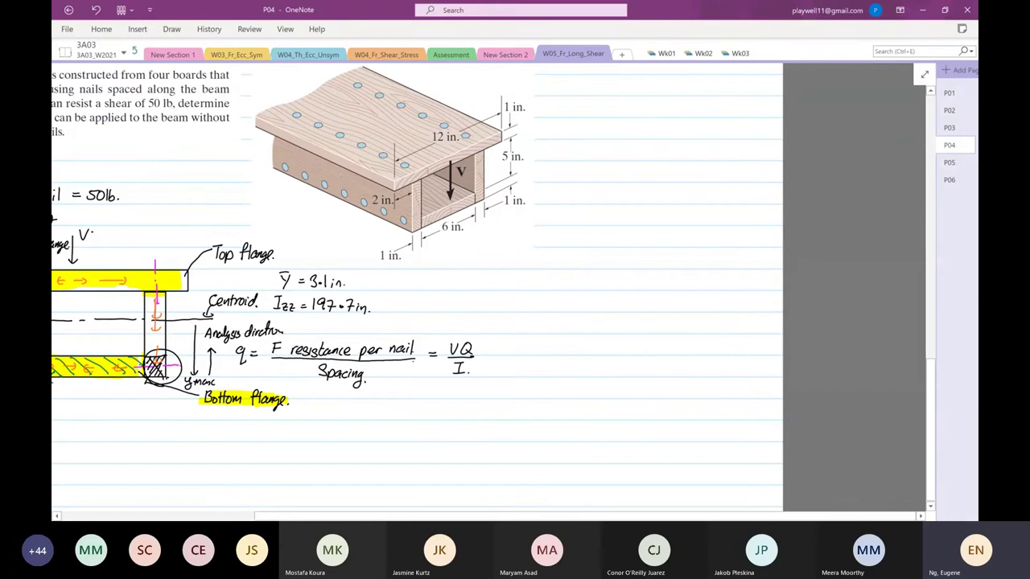
drag(535, 412, 607, 411)
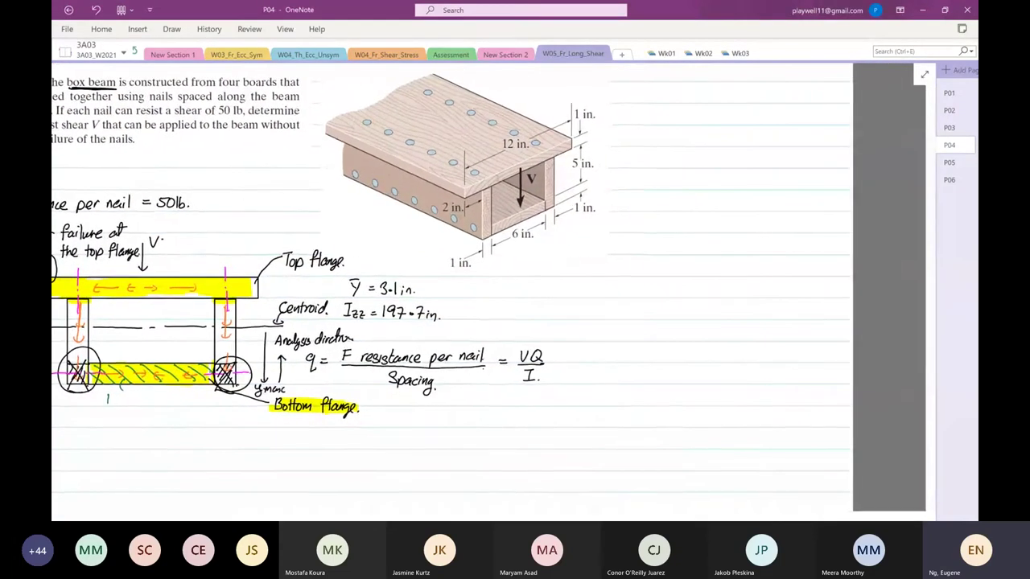
scroll(590, 431, up, 3)
scroll(610, 401, up, 2)
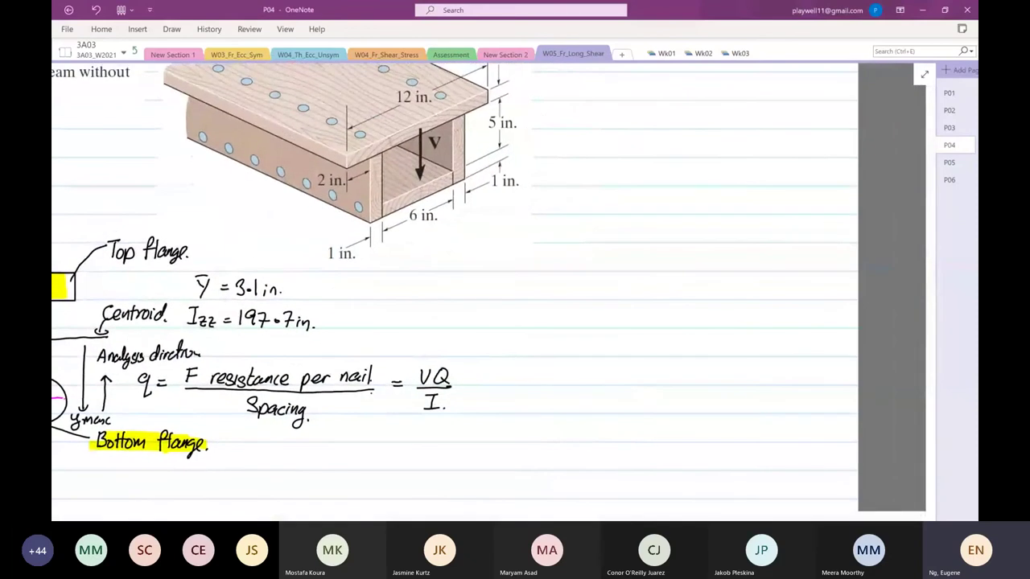
mouse_move(496, 288)
mouse_down()
mouse_move(498, 311)
mouse_move(528, 277)
mouse_move(545, 294)
mouse_move(667, 298)
mouse_up()
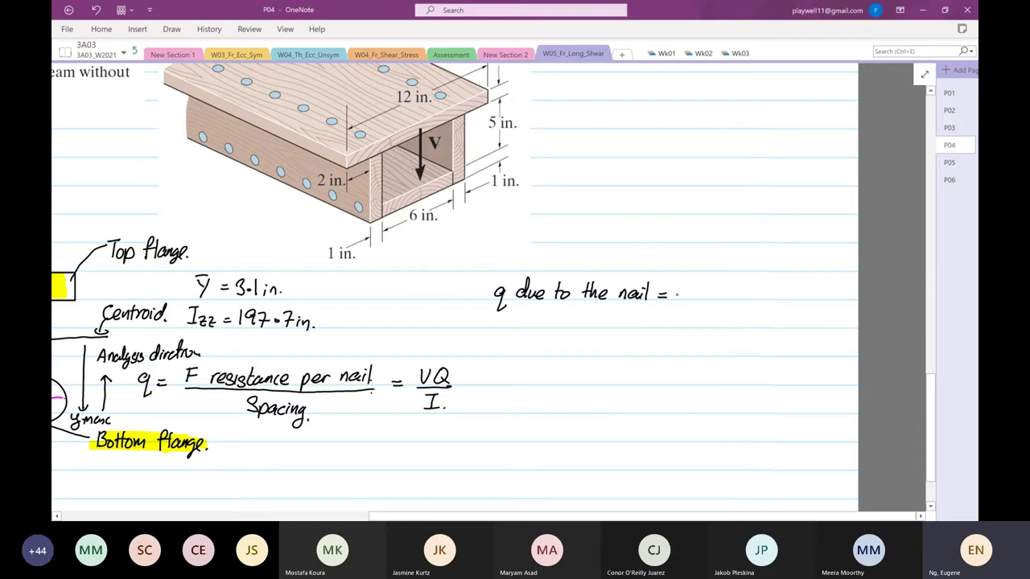
Write 50/2 (2) with an arrow labelling the (2) as 'Left & Right'
mouse_move(683, 287)
mouse_down()
mouse_move(686, 299)
mouse_move(713, 301)
mouse_move(697, 317)
mouse_move(706, 324)
mouse_up()
mouse_move(716, 286)
mouse_down()
mouse_move(714, 298)
mouse_move(736, 301)
mouse_up()
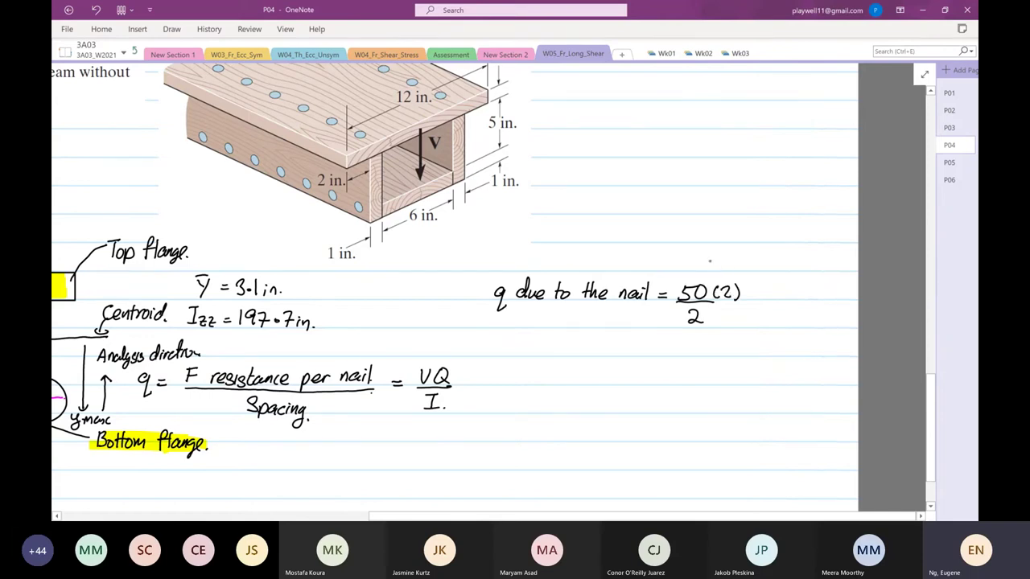
mouse_move(708, 258)
mouse_down()
mouse_move(722, 280)
mouse_move(731, 274)
mouse_up()
mouse_move(681, 237)
mouse_down()
mouse_move(689, 249)
mouse_move(708, 235)
mouse_move(720, 251)
mouse_move(739, 242)
mouse_move(751, 252)
mouse_up()
drag(753, 236, 764, 253)
mouse_move(766, 245)
mouse_down()
mouse_move(771, 261)
mouse_move(782, 253)
mouse_up()
mouse_move(787, 240)
mouse_down()
mouse_move(788, 255)
mouse_move(794, 243)
mouse_up()
click(766, 240)
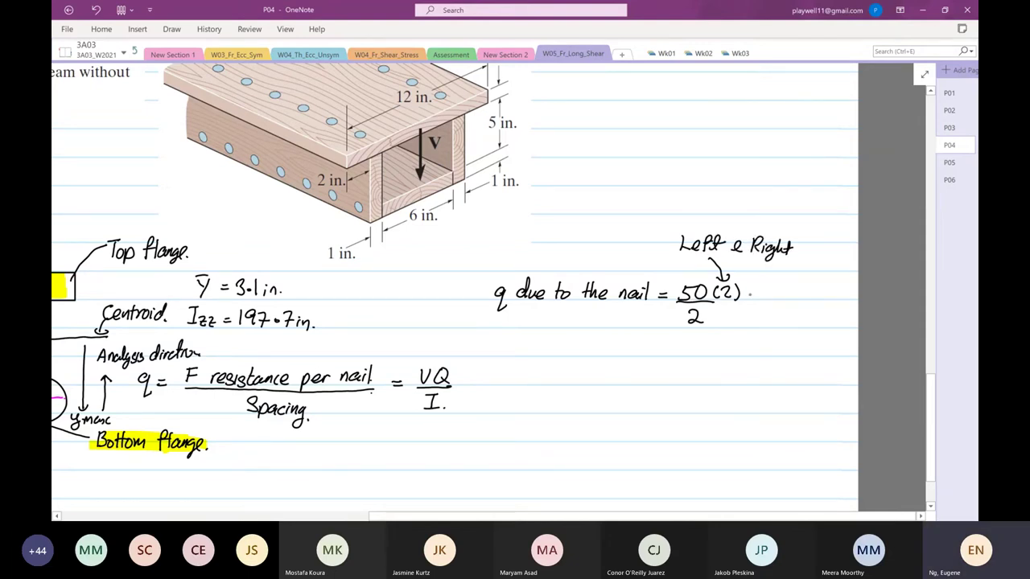
Complete the nail line with '= 50 lb/in.', undoing a stray stroke
drag(750, 292, 772, 295)
key(ctrl+z)
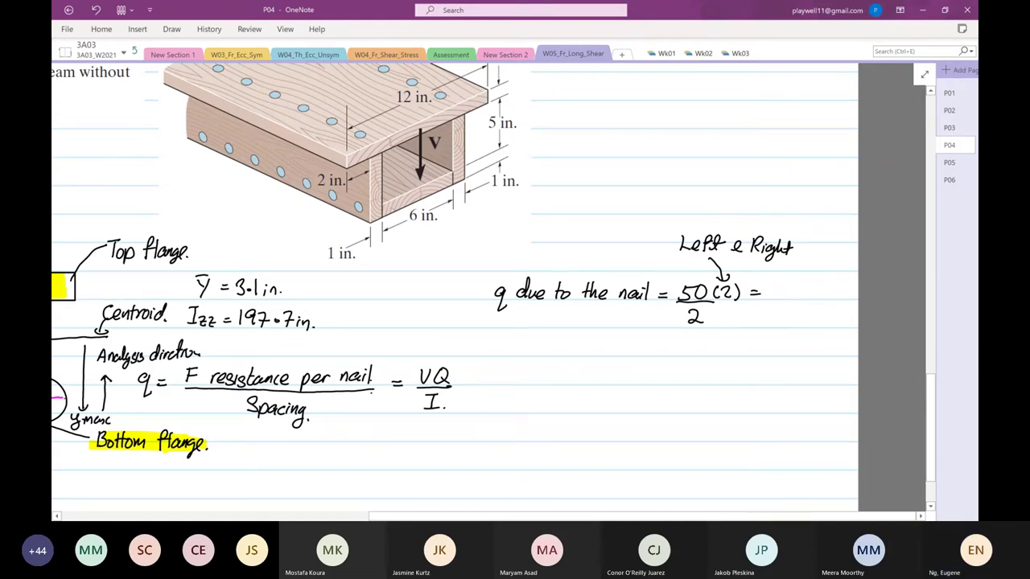
mouse_move(775, 283)
mouse_down()
mouse_move(771, 297)
mouse_move(782, 283)
mouse_up()
drag(790, 284, 829, 304)
drag(832, 298, 836, 304)
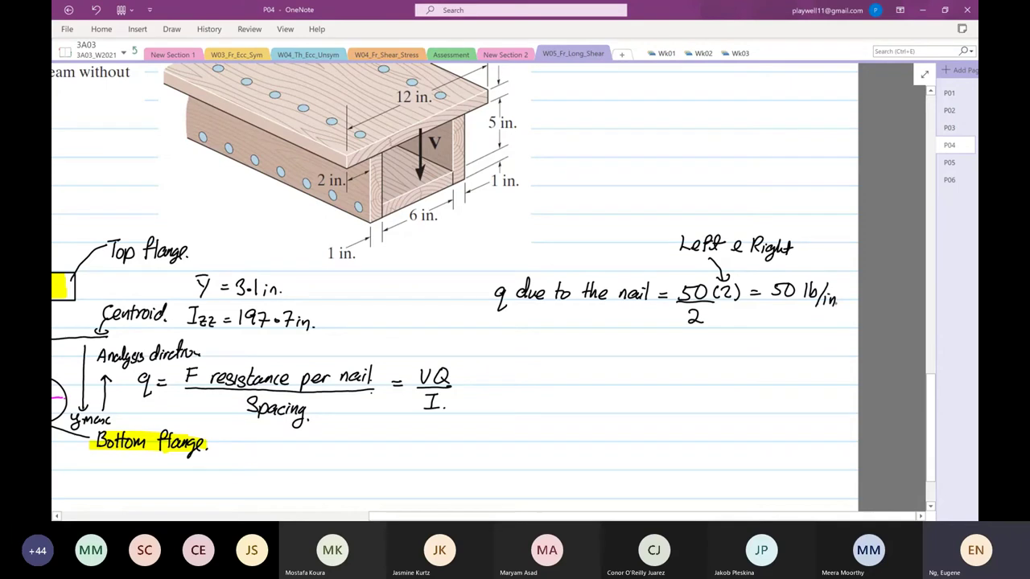
Write the heading 'Top flange.' and start 'Q =' below it
mouse_move(506, 339)
mouse_down()
mouse_move(522, 338)
mouse_move(516, 353)
mouse_up()
mouse_move(523, 346)
mouse_down()
mouse_move(527, 363)
mouse_move(528, 354)
mouse_move(555, 359)
mouse_move(562, 347)
mouse_up()
mouse_move(566, 339)
mouse_down()
mouse_move(563, 356)
mouse_move(585, 356)
mouse_move(586, 366)
mouse_move(602, 356)
mouse_up()
drag(604, 356, 604, 357)
mouse_move(521, 393)
mouse_down()
mouse_move(531, 411)
mouse_move(547, 403)
mouse_up()
drag(537, 408, 547, 408)
Write the top flange Q = (12)(1)(3.1 − ½) = 31.2 in³
scroll(494, 291, right, 1)
scroll(494, 291, up, 1)
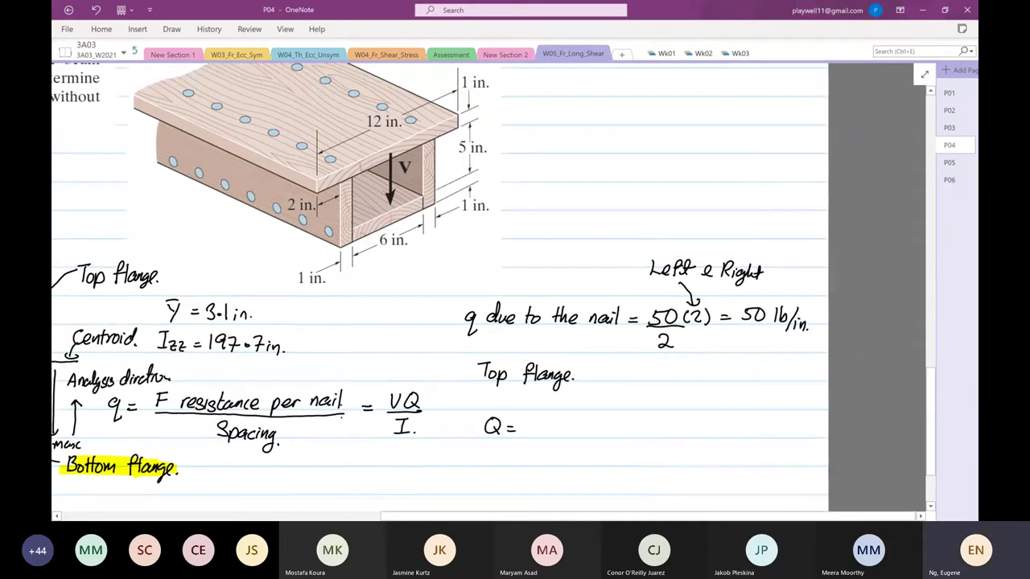
drag(525, 419, 531, 432)
drag(534, 421, 551, 434)
drag(561, 420, 558, 434)
drag(568, 421, 569, 434)
mouse_move(572, 420)
mouse_down()
mouse_move(575, 434)
mouse_move(609, 434)
mouse_up()
drag(614, 430, 632, 427)
mouse_move(636, 418)
mouse_down()
mouse_move(633, 435)
mouse_move(650, 438)
mouse_up()
drag(660, 427, 669, 432)
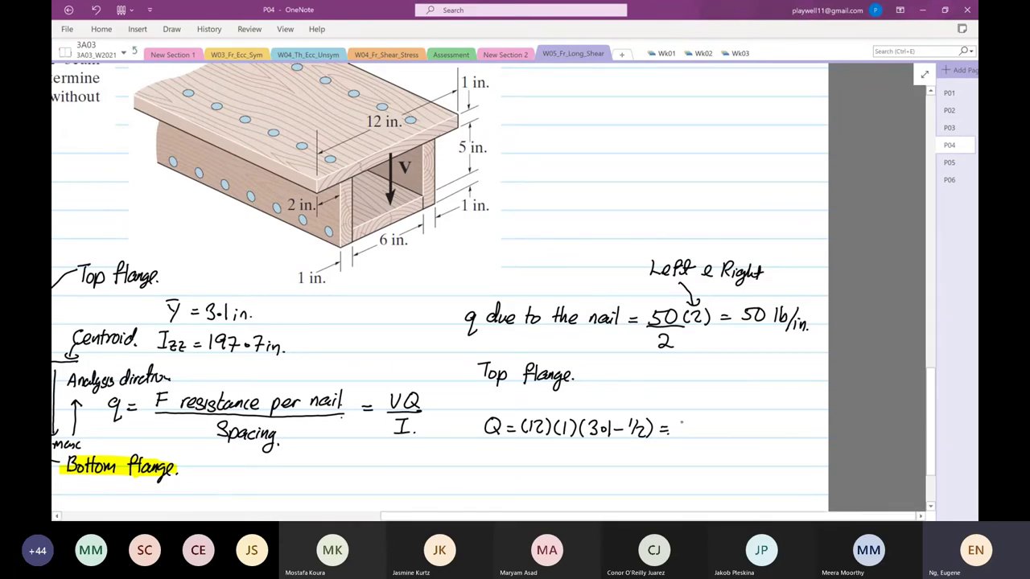
mouse_move(678, 419)
mouse_down()
mouse_move(711, 422)
mouse_move(742, 428)
mouse_up()
click(700, 429)
Write q = VQ/I below the top flange Q
scroll(760, 322, down, 1)
scroll(760, 321, down, 3)
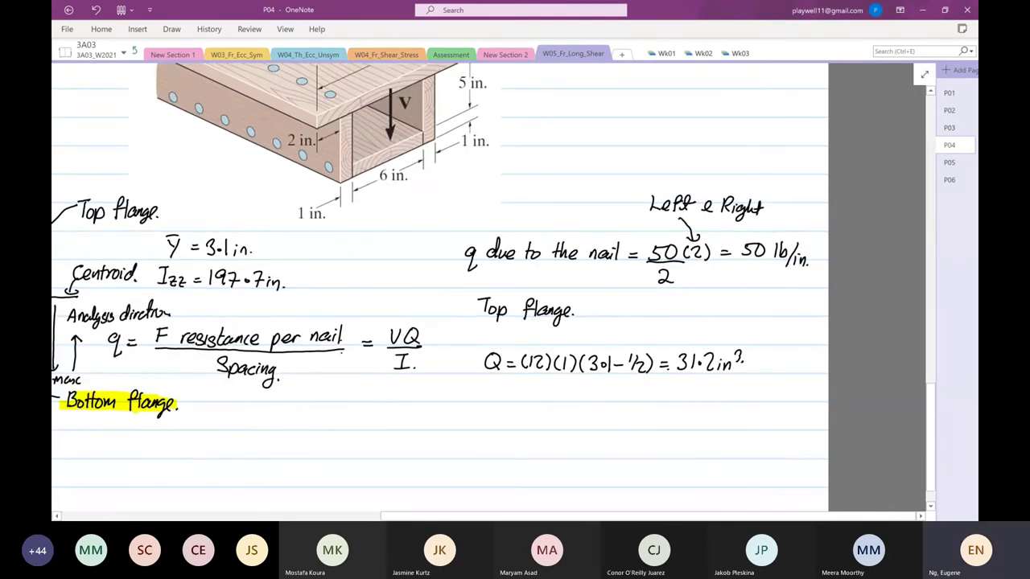
mouse_move(473, 421)
mouse_down()
mouse_move(480, 436)
mouse_move(500, 419)
mouse_up()
mouse_move(490, 426)
mouse_down()
mouse_move(526, 412)
mouse_move(531, 427)
mouse_move(539, 413)
mouse_up()
drag(535, 424, 533, 437)
drag(526, 438, 526, 452)
mouse_move(519, 453)
mouse_down()
mouse_move(597, 413)
mouse_move(620, 427)
mouse_move(642, 415)
mouse_move(651, 428)
mouse_up()
Solve V = (50)(197.7)/31.2 = 316.8 lb and underline the result
mouse_move(664, 414)
mouse_down()
mouse_move(660, 428)
mouse_move(688, 429)
mouse_up()
mouse_move(696, 415)
mouse_down()
mouse_move(699, 429)
mouse_move(724, 428)
mouse_up()
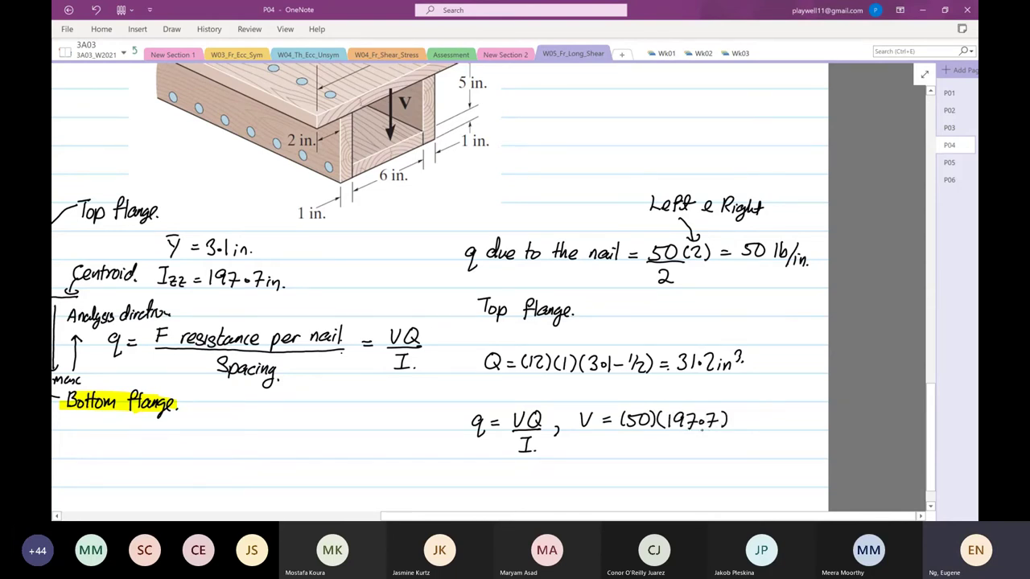
mouse_move(630, 432)
mouse_down()
mouse_move(727, 432)
mouse_move(655, 452)
mouse_move(687, 456)
mouse_up()
click(671, 450)
drag(730, 427, 743, 432)
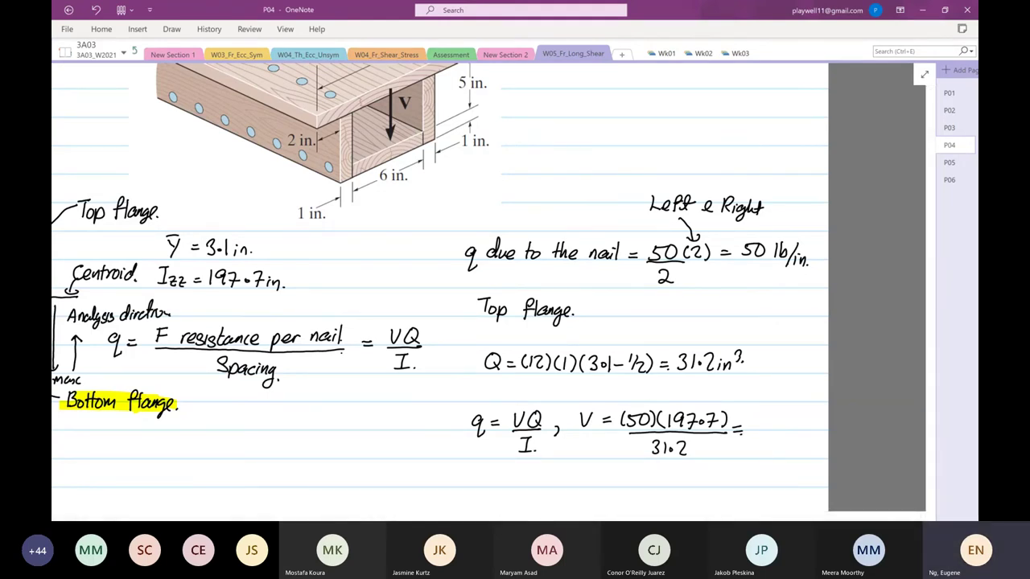
mouse_move(753, 415)
mouse_down()
mouse_move(754, 427)
mouse_move(799, 428)
mouse_up()
click(786, 421)
drag(803, 413, 802, 439)
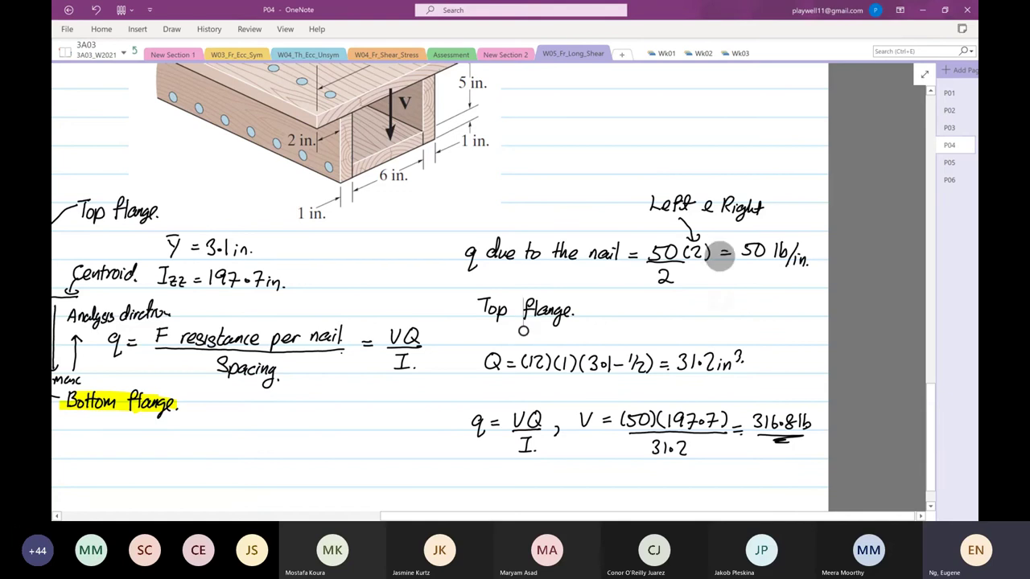
scroll(719, 249, down, 3)
drag(459, 401, 492, 416)
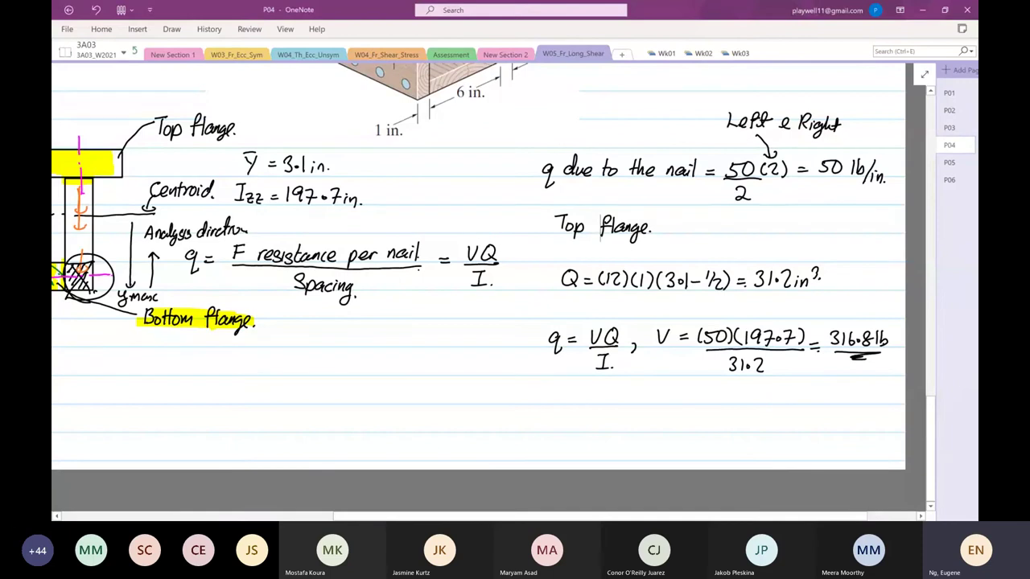
Draw divider lines boxing off a new section and write the 'Bottom flange.' heading
drag(539, 205, 529, 449)
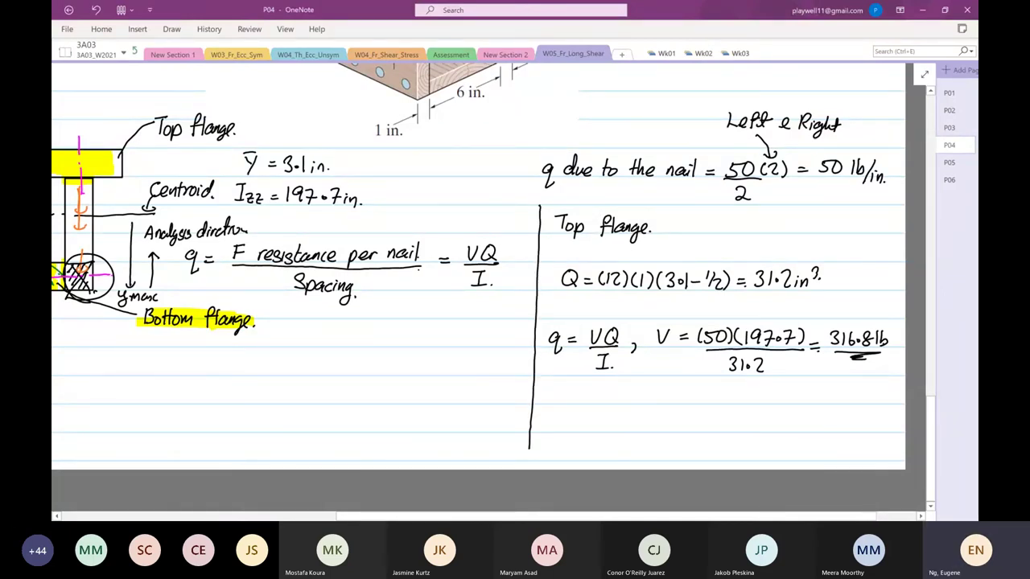
drag(280, 301, 531, 300)
drag(275, 302, 271, 463)
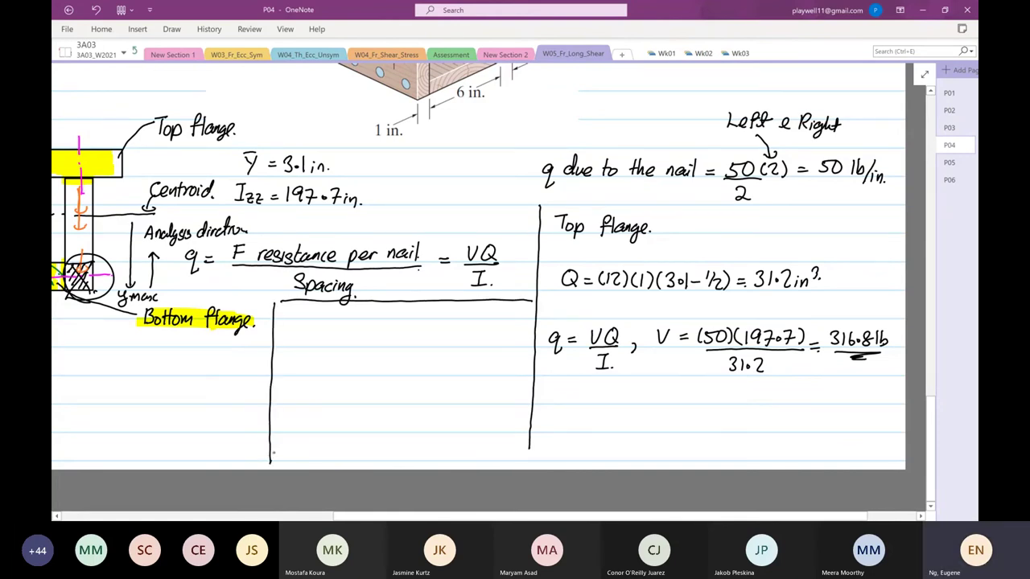
mouse_move(285, 326)
mouse_down()
mouse_move(286, 344)
mouse_move(334, 338)
mouse_move(358, 349)
mouse_move(375, 334)
mouse_move(393, 354)
mouse_move(407, 346)
mouse_up()
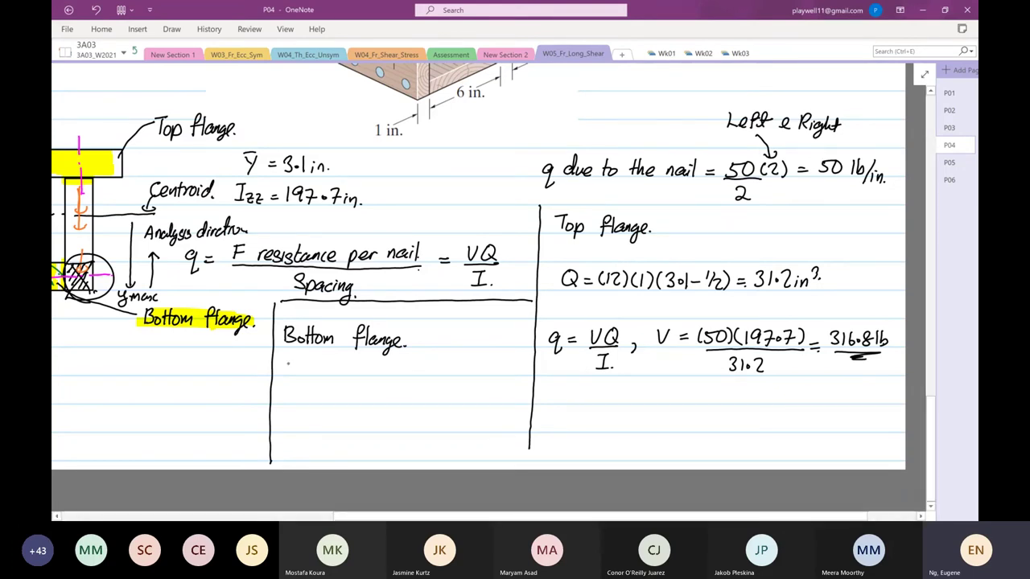
mouse_move(288, 357)
mouse_down()
mouse_move(300, 374)
mouse_move(313, 364)
mouse_up()
drag(304, 368, 315, 369)
Write the bottom flange Q = (6)(1)(7 − 3.1 − ½) = 20.4 in³
scroll(431, 312, down, 3)
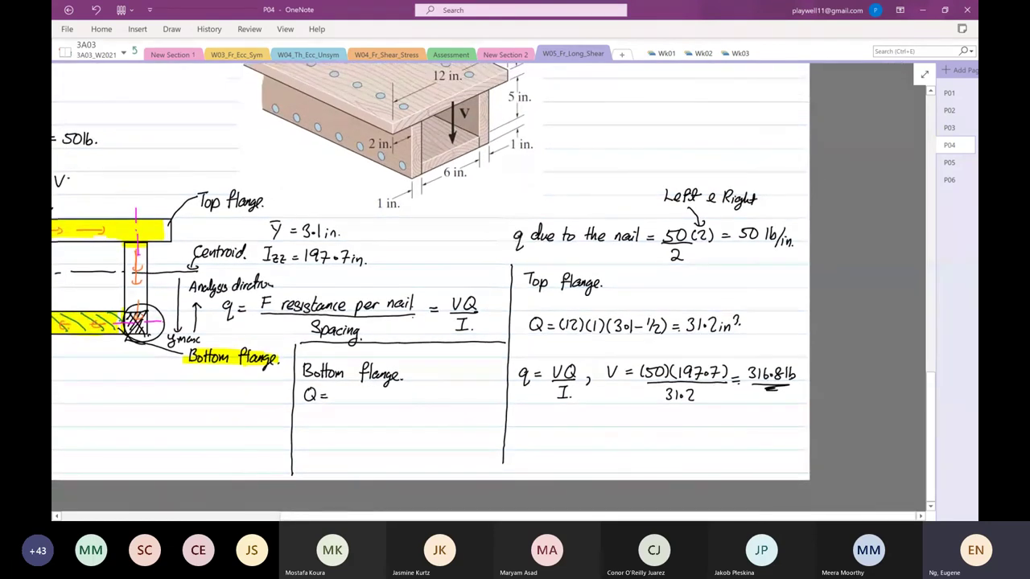
mouse_move(338, 386)
mouse_down()
mouse_move(335, 401)
mouse_move(352, 403)
mouse_up()
mouse_move(363, 387)
mouse_down()
mouse_move(359, 403)
mouse_move(378, 403)
mouse_up()
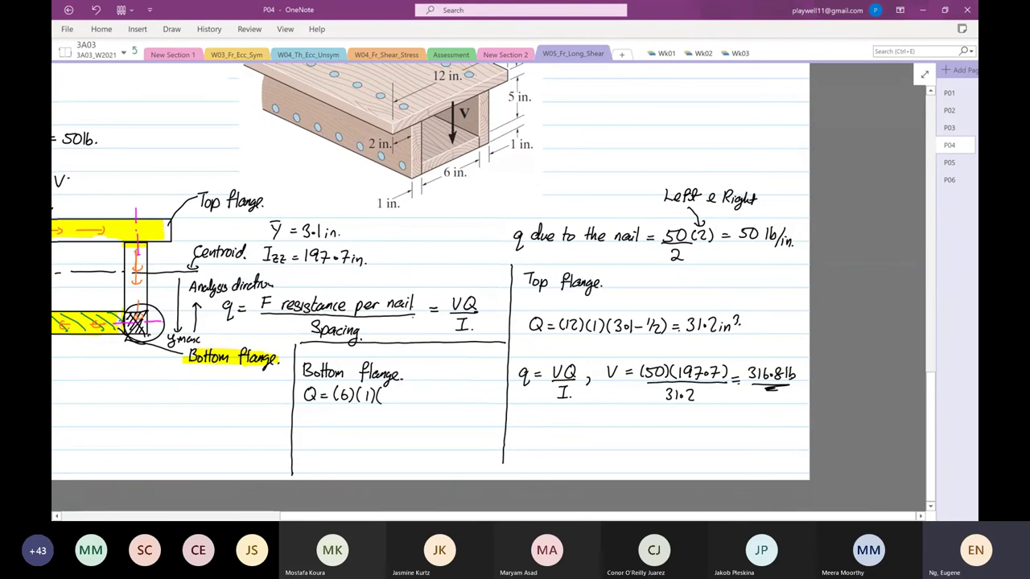
scroll(430, 287, up, 1)
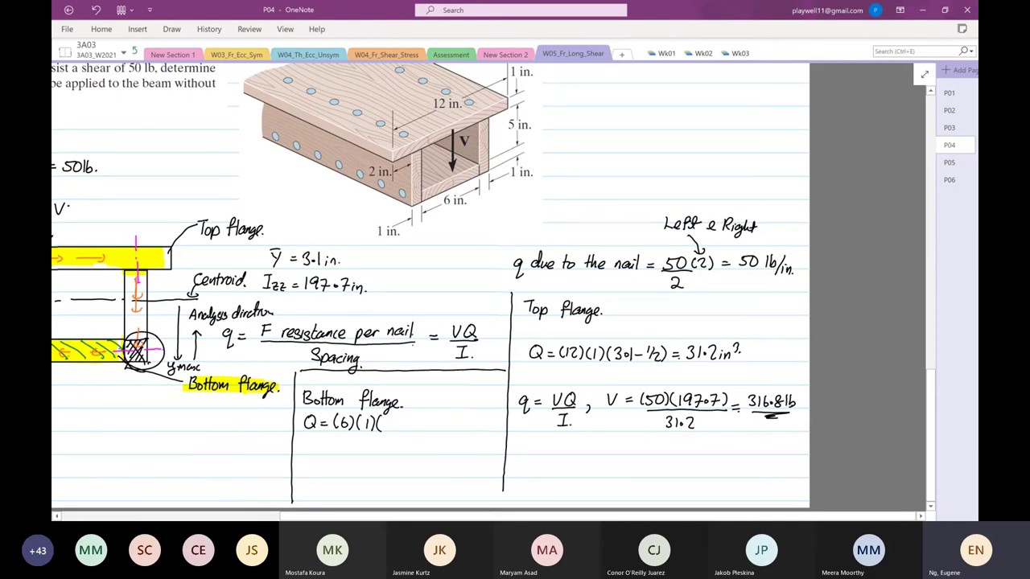
drag(387, 417, 405, 428)
drag(412, 420, 435, 421)
drag(433, 429, 444, 416)
mouse_move(439, 424)
mouse_down()
mouse_move(451, 396)
mouse_move(459, 421)
mouse_up()
drag(453, 425, 460, 426)
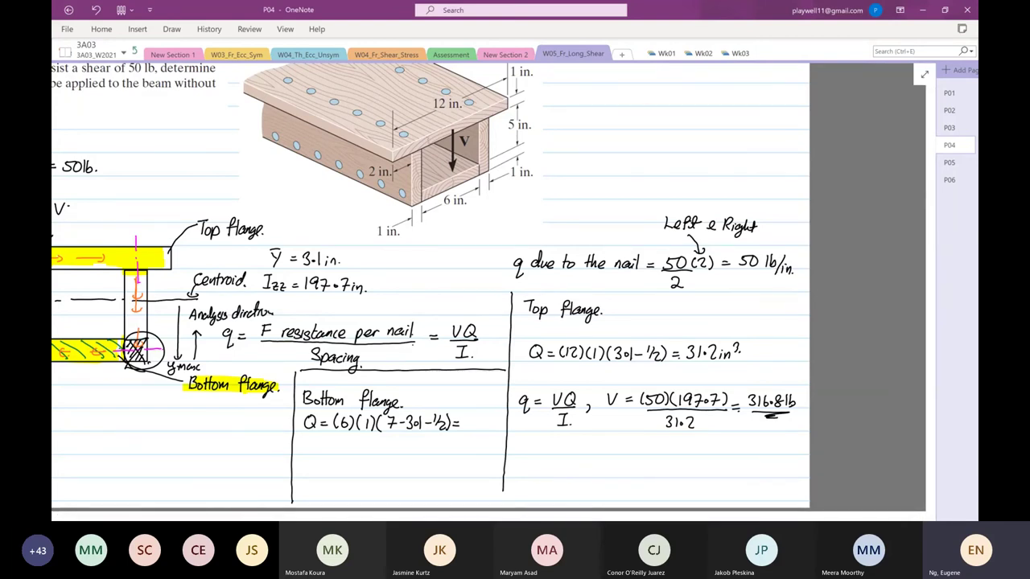
mouse_move(464, 419)
mouse_down()
mouse_move(486, 396)
mouse_move(482, 405)
mouse_move(497, 428)
mouse_up()
click(480, 426)
drag(499, 423, 502, 421)
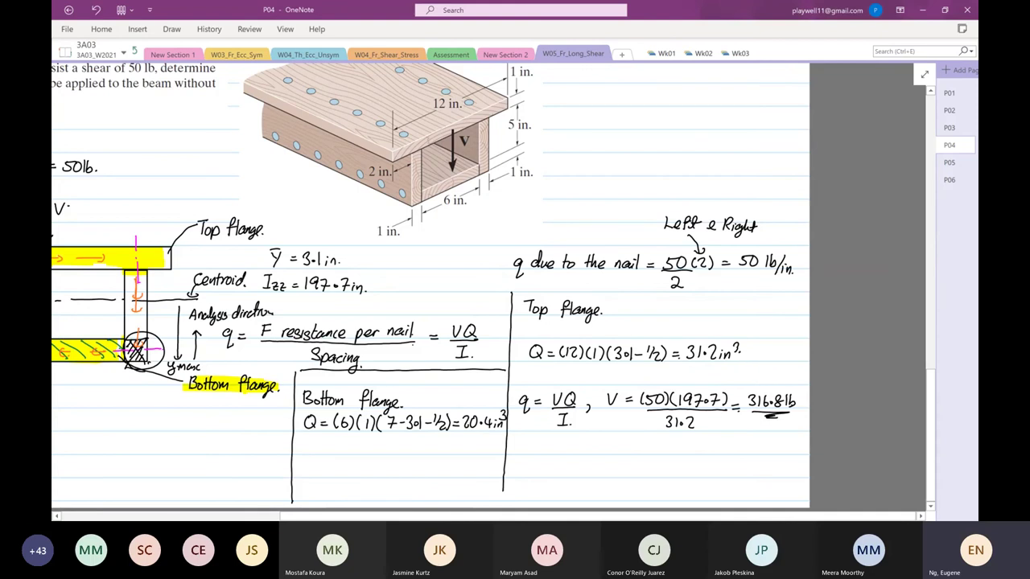
scroll(437, 501, up, 3)
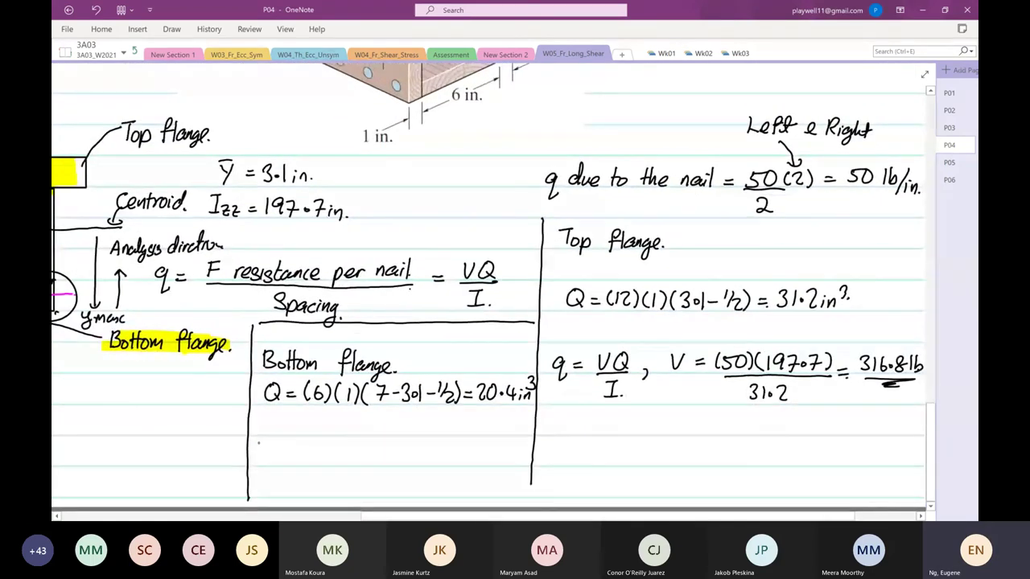
Start the bottom flange shear as V = (50)(197.7) over a fraction bar
mouse_move(255, 441)
mouse_down()
mouse_move(289, 456)
mouse_move(311, 444)
mouse_up()
mouse_move(318, 440)
mouse_down()
mouse_move(318, 456)
mouse_move(330, 457)
mouse_up()
mouse_move(338, 442)
mouse_down()
mouse_move(338, 457)
mouse_move(378, 443)
mouse_move(374, 457)
mouse_up()
click(365, 452)
drag(386, 441, 386, 459)
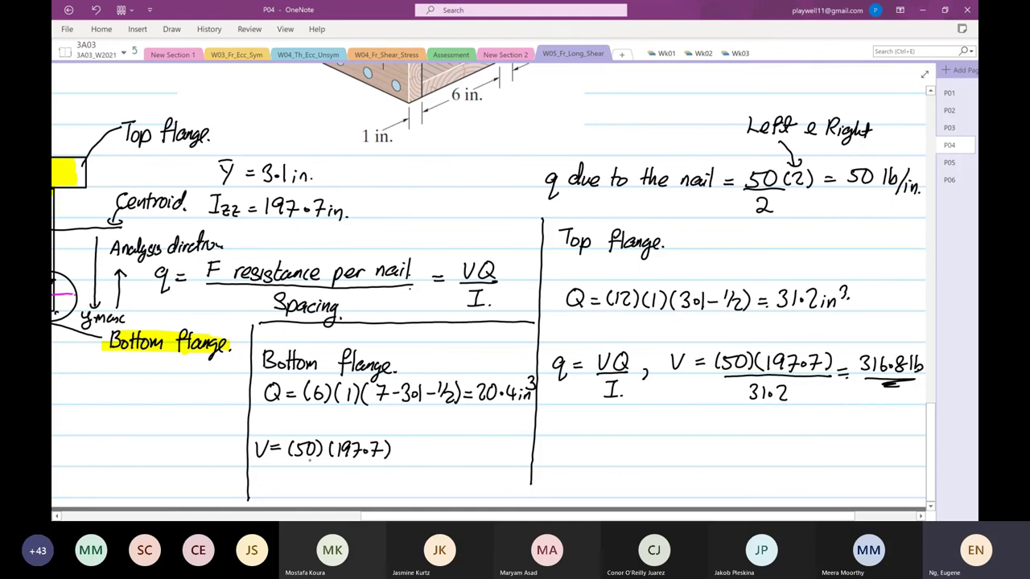
drag(296, 462, 389, 463)
Add the 20.4 denominator and the underlined result = 484.6 lb
drag(315, 473, 359, 483)
click(342, 479)
drag(401, 457, 412, 457)
drag(402, 463, 414, 463)
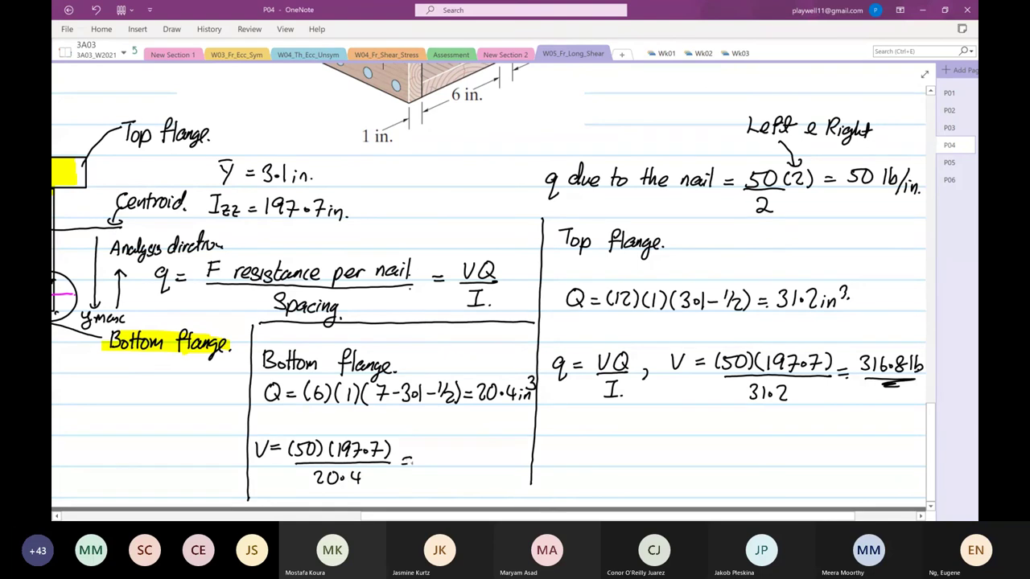
right_click(412, 462)
key(Escape)
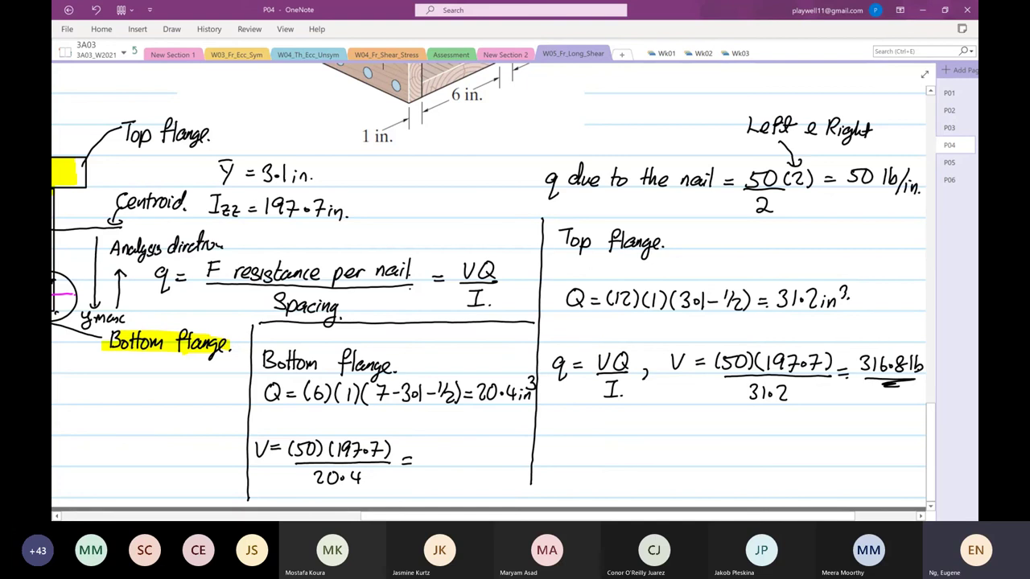
mouse_move(426, 448)
mouse_down()
mouse_move(433, 464)
mouse_move(440, 451)
mouse_move(458, 464)
mouse_move(493, 460)
mouse_move(473, 470)
mouse_up()
scroll(577, 449, right, 2)
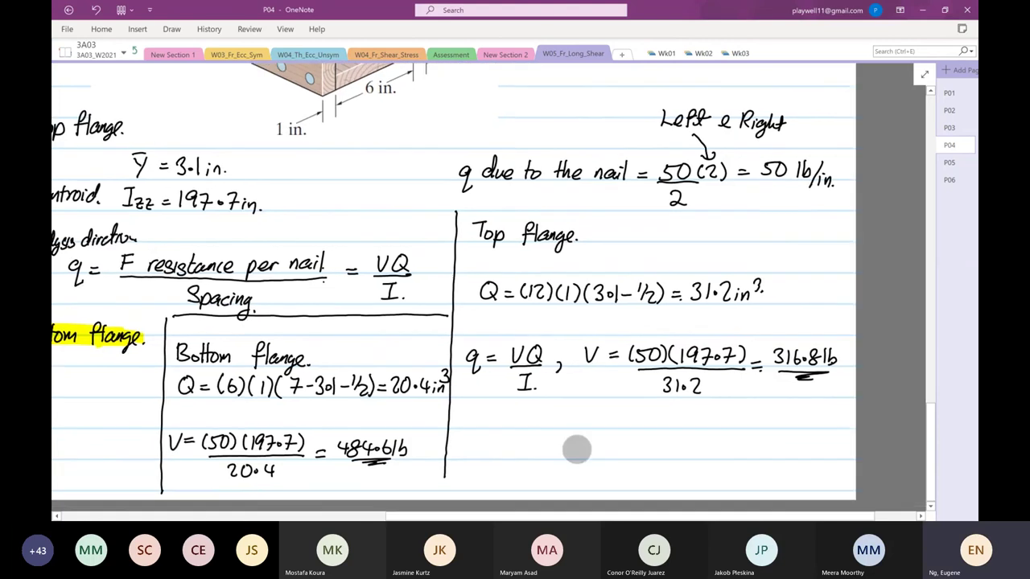
scroll(577, 449, right, 2)
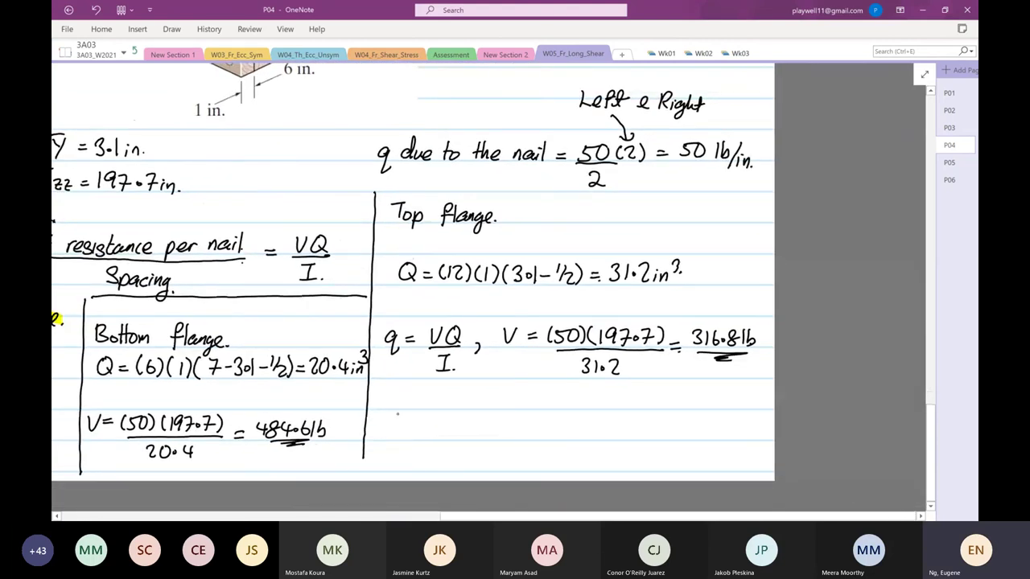
Write Vallow = 316.8 lb below the top flange work and double-underline it as the final answer
drag(397, 415, 423, 433)
mouse_move(428, 413)
mouse_down()
mouse_move(426, 434)
mouse_move(441, 426)
mouse_up()
drag(445, 426, 460, 425)
mouse_move(469, 424)
mouse_down()
mouse_move(494, 427)
mouse_move(491, 436)
mouse_up()
mouse_move(505, 420)
mouse_down()
mouse_move(505, 438)
mouse_move(528, 432)
mouse_up()
drag(537, 420, 551, 437)
drag(507, 443, 536, 445)
drag(643, 452, 678, 428)
drag(653, 440, 673, 441)
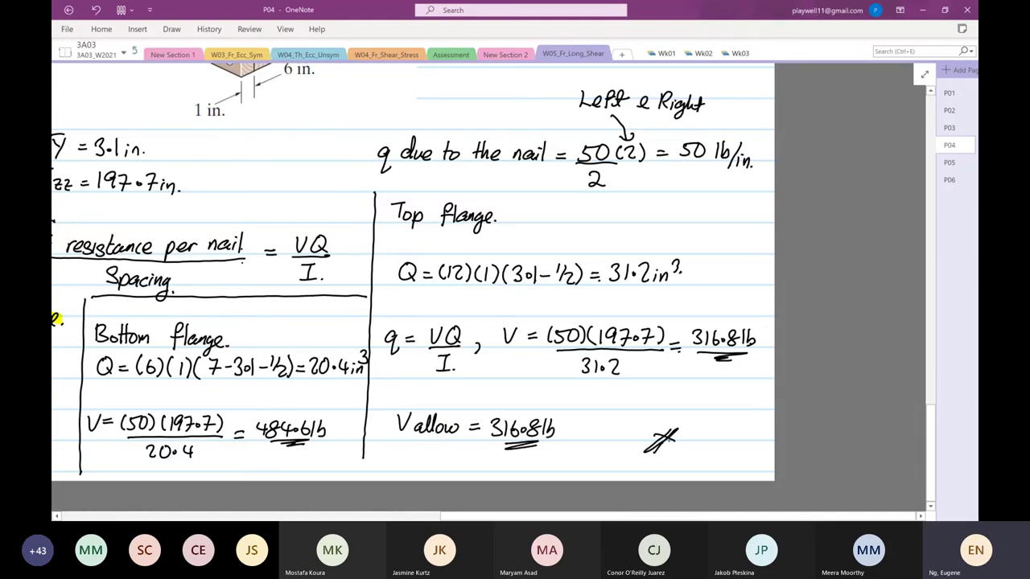
scroll(701, 301, down, 3)
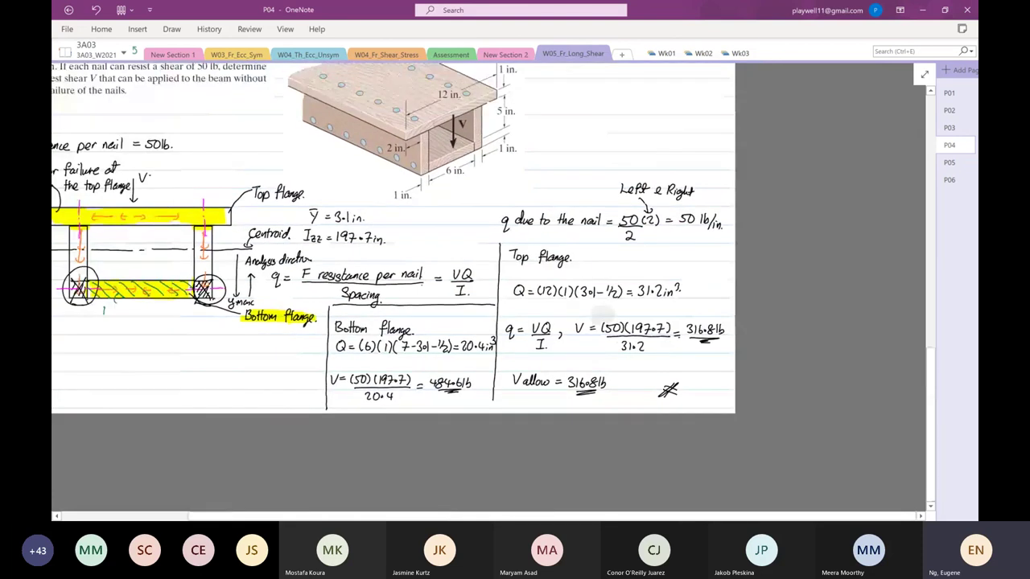
scroll(394, 290, up, 3)
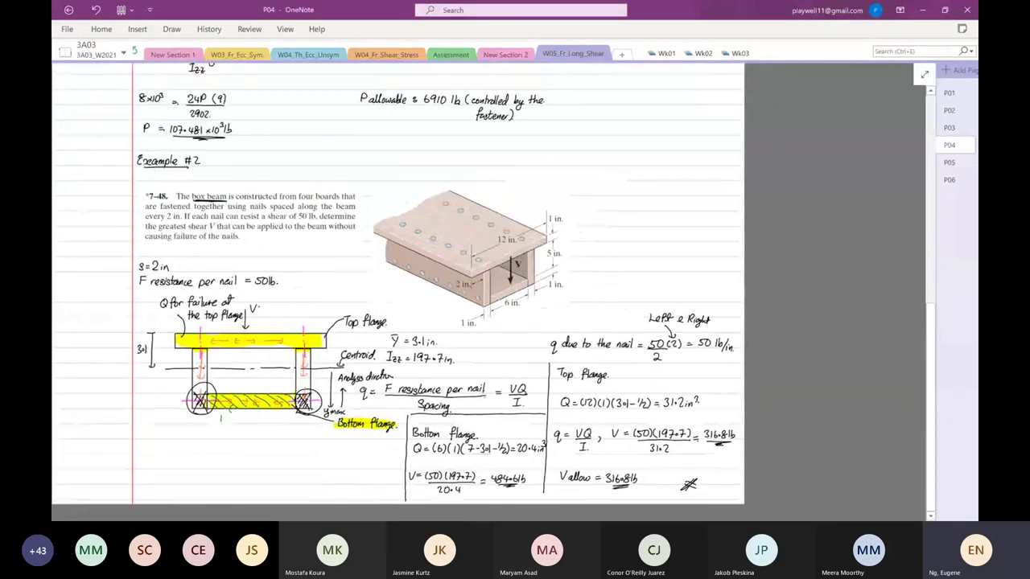